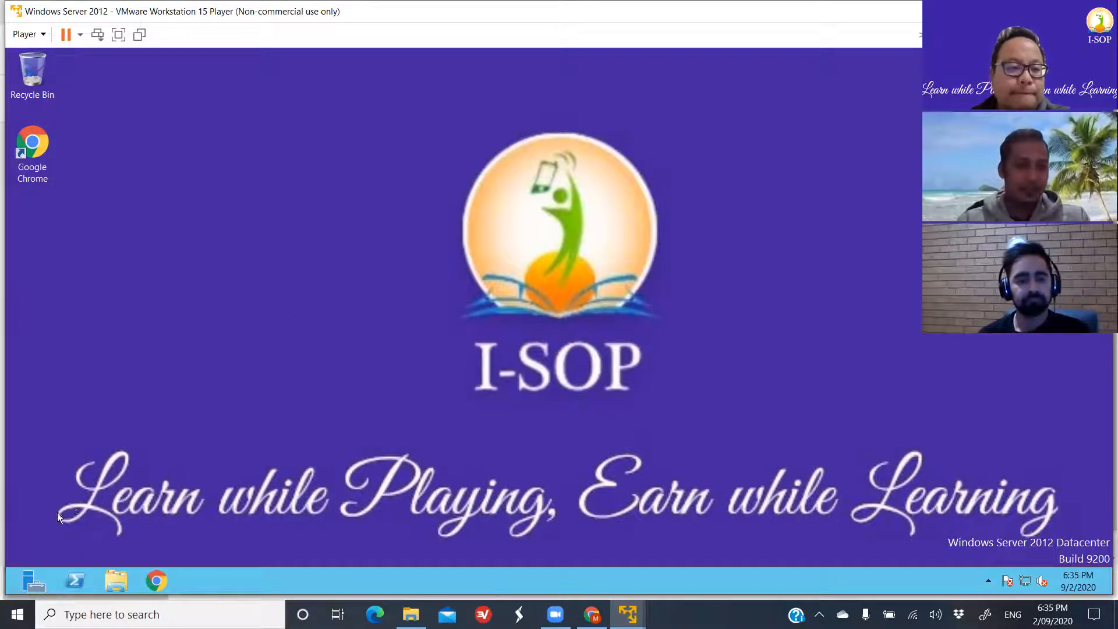
- Open Group Policy Management from Server Manager's administrative tools and maximize its window
{"action": "left_click", "coordinate": [26, 580]}
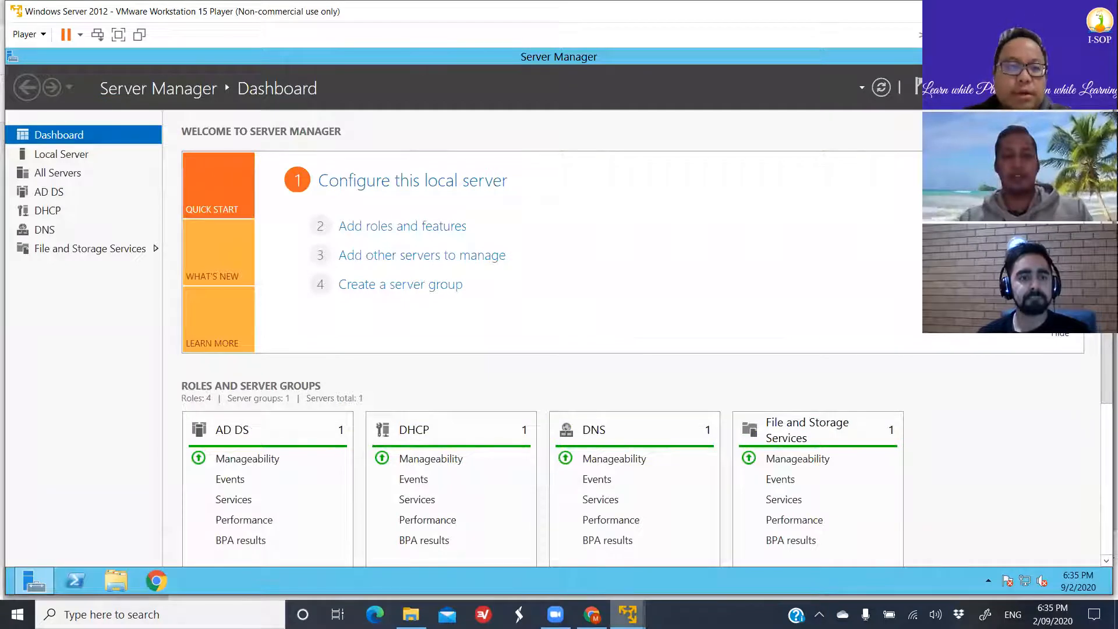
{"action": "mouse_move", "coordinate": [627, 614]}
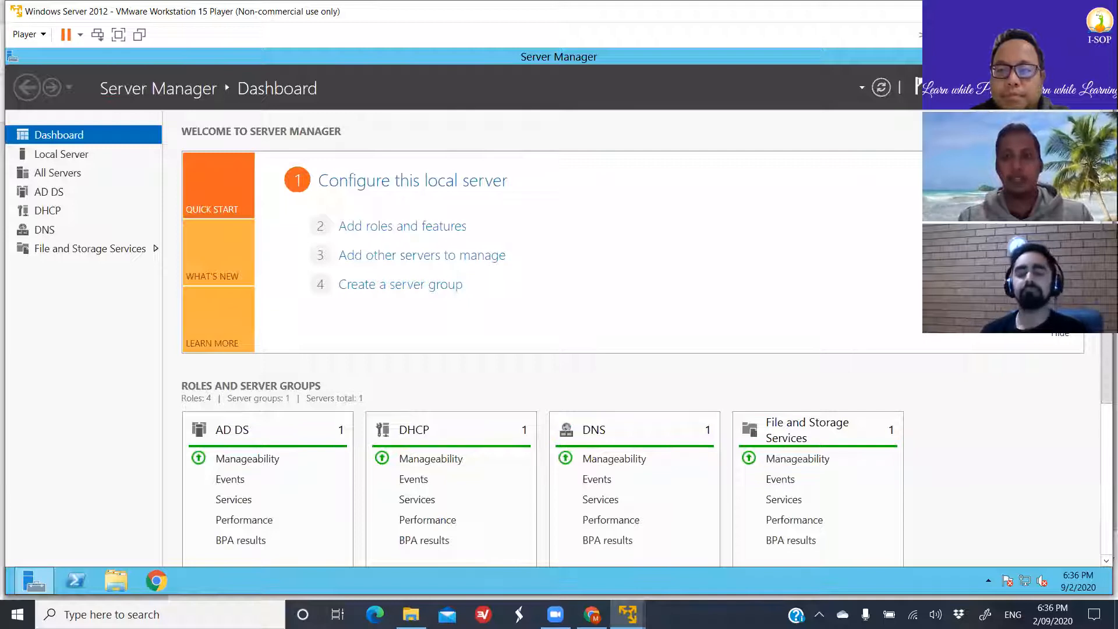
{"action": "left_click", "coordinate": [1010, 88]}
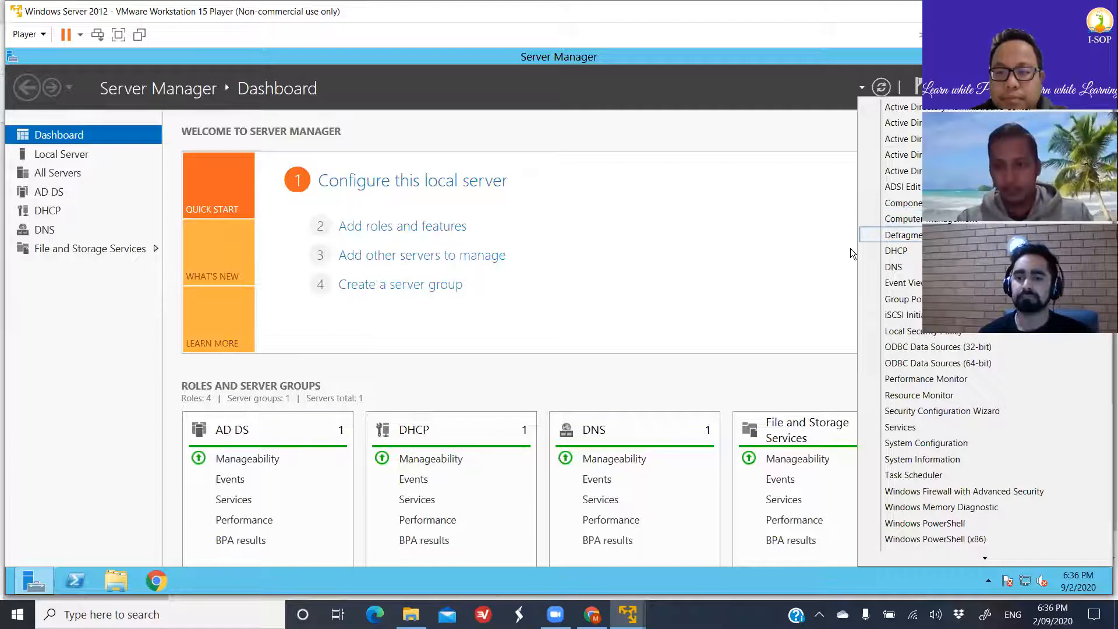
{"action": "left_click", "coordinate": [936, 299]}
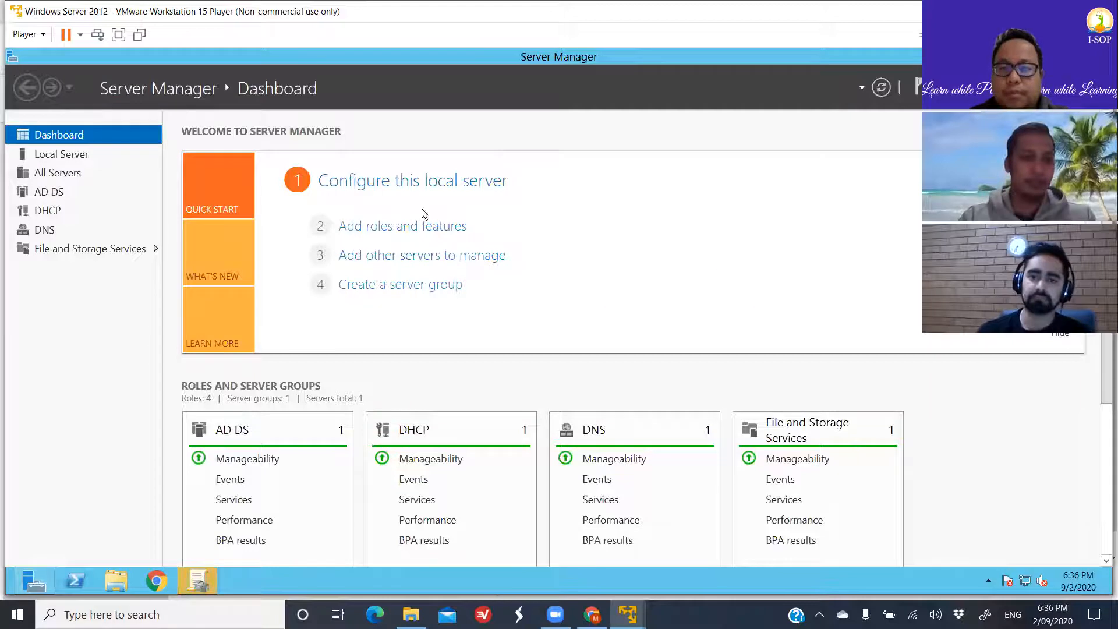
{"action": "left_click", "coordinate": [199, 581]}
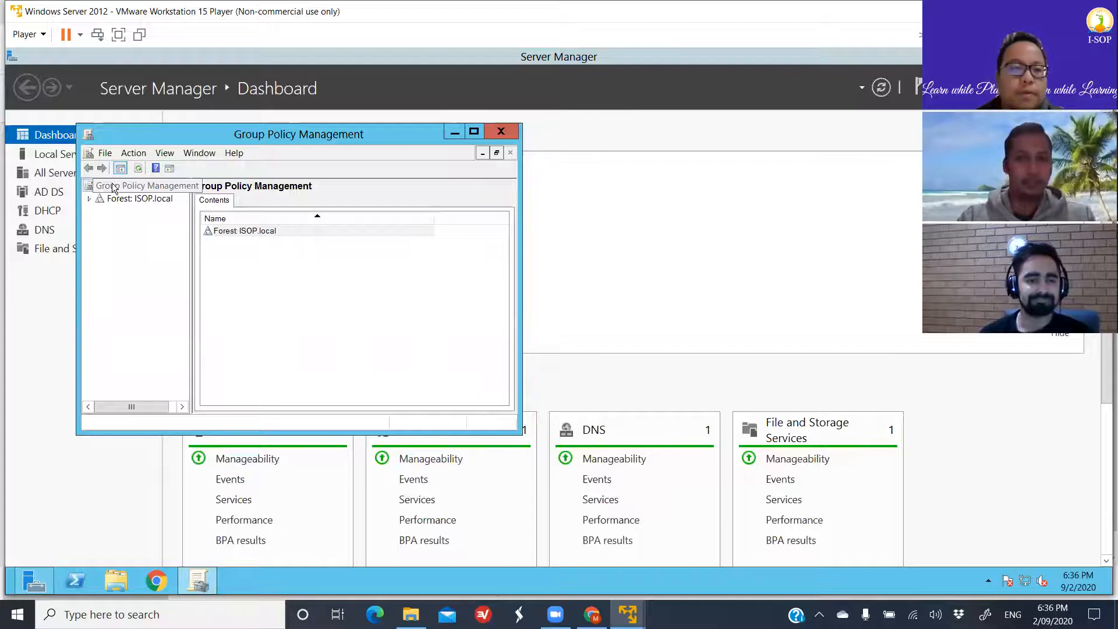
{"action": "left_click", "coordinate": [471, 129]}
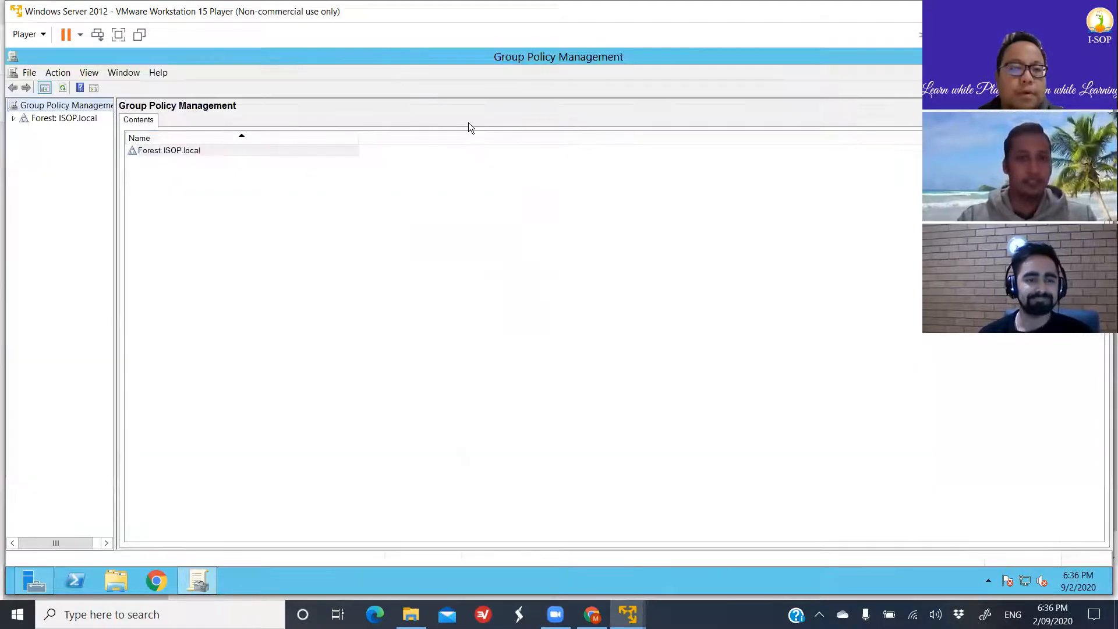
- Expand the ISOP.local forest down to the contents of its domain and widen the console tree to show full names
{"action": "left_click", "coordinate": [86, 117]}
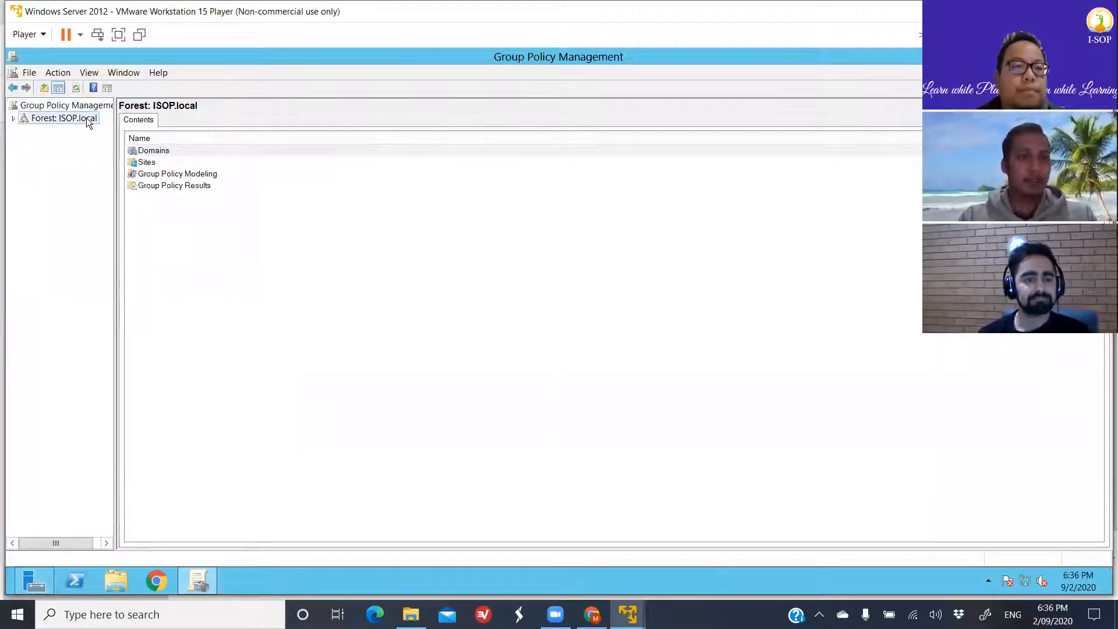
{"action": "left_click", "coordinate": [13, 119]}
{"action": "left_click", "coordinate": [24, 131]}
{"action": "left_click", "coordinate": [36, 144]}
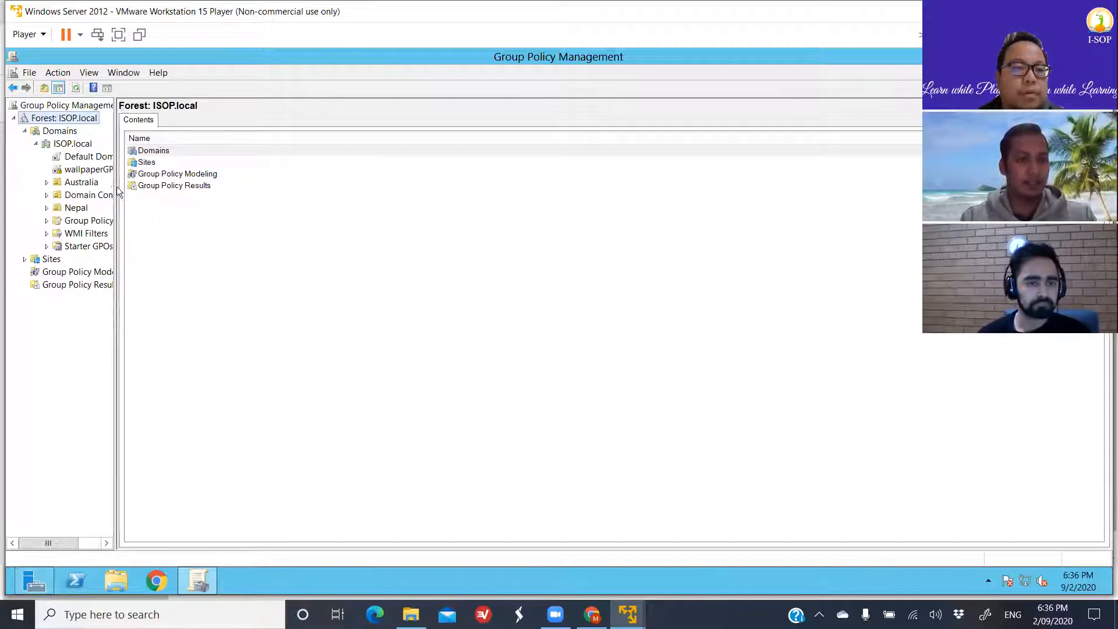
{"action": "left_click_drag", "start_coordinate": [115, 186], "coordinate": [174, 188]}
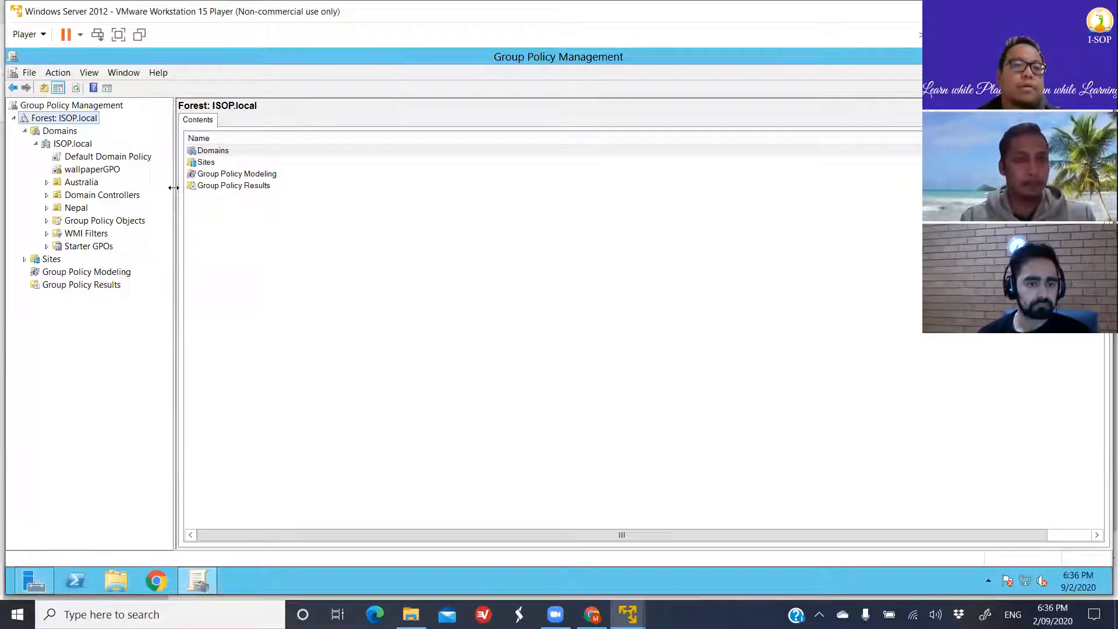
- View the domain's existing group policy objects, and expand the Nepal organizational unit to view the policies linked to its Users unit
{"action": "left_click", "coordinate": [99, 222]}
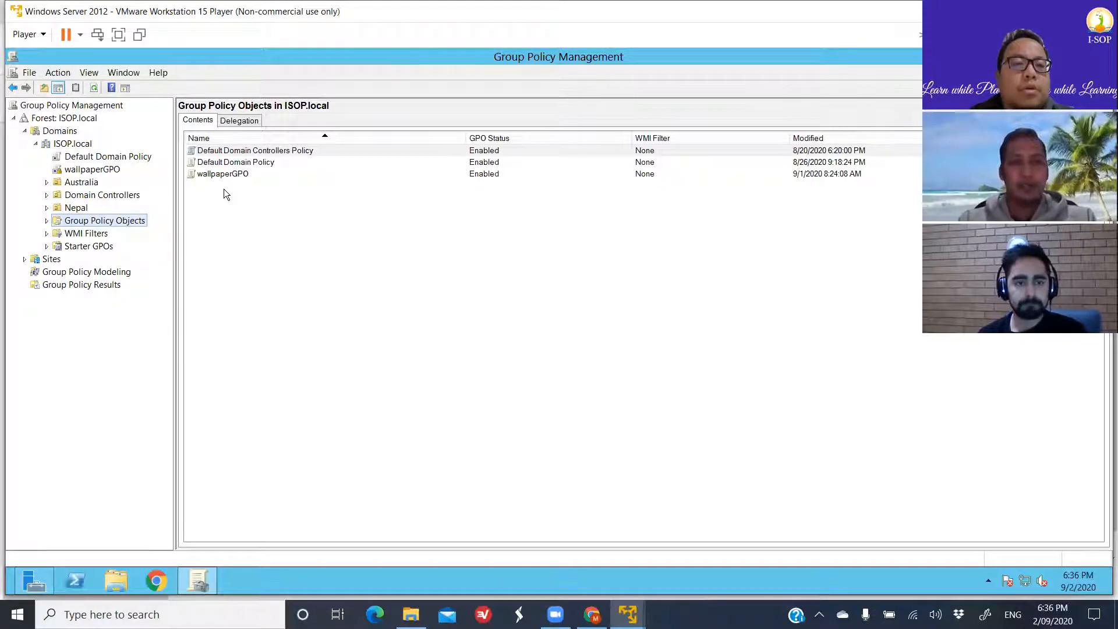
{"action": "left_click", "coordinate": [47, 208]}
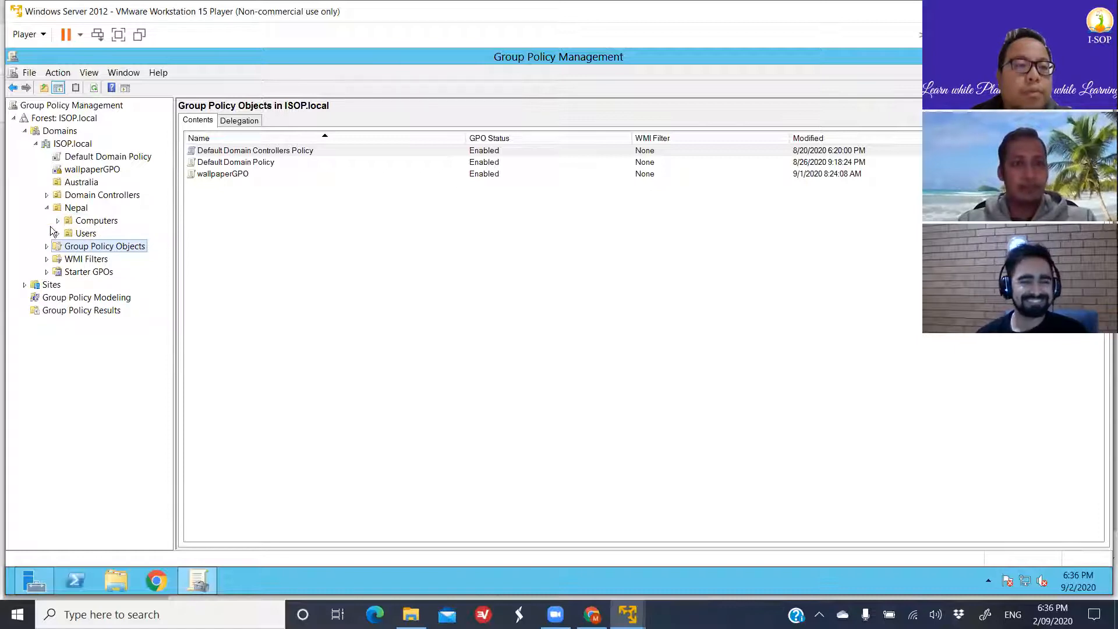
{"action": "left_click", "coordinate": [82, 234]}
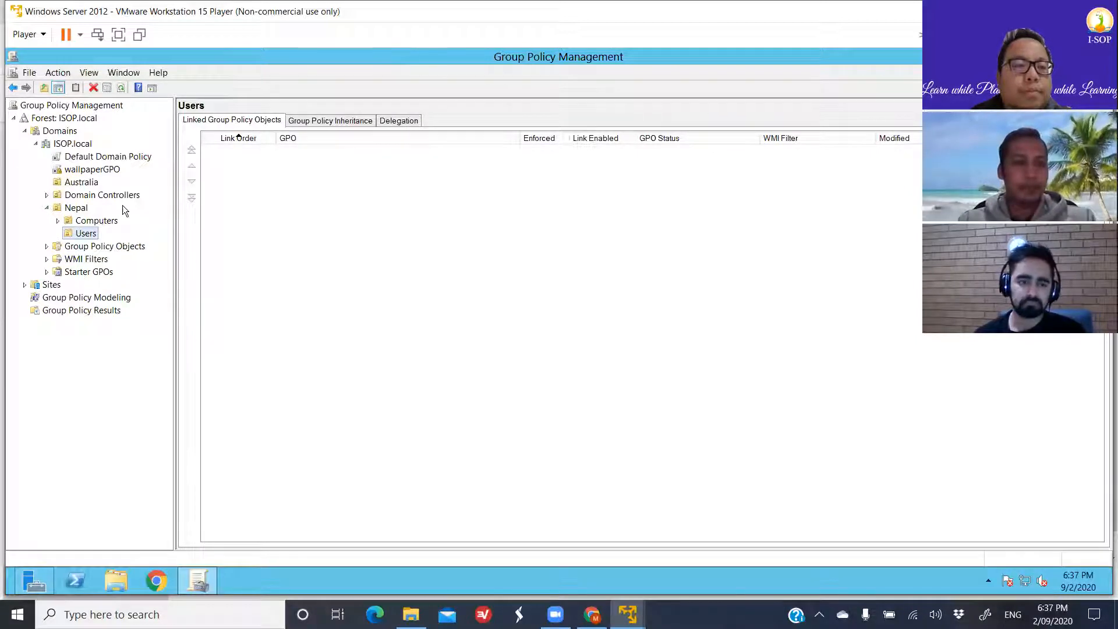
- Examine the options for creating or linking a GPO on the Group Policy Objects container and the Nepal organizational unit
{"action": "left_click", "coordinate": [106, 245]}
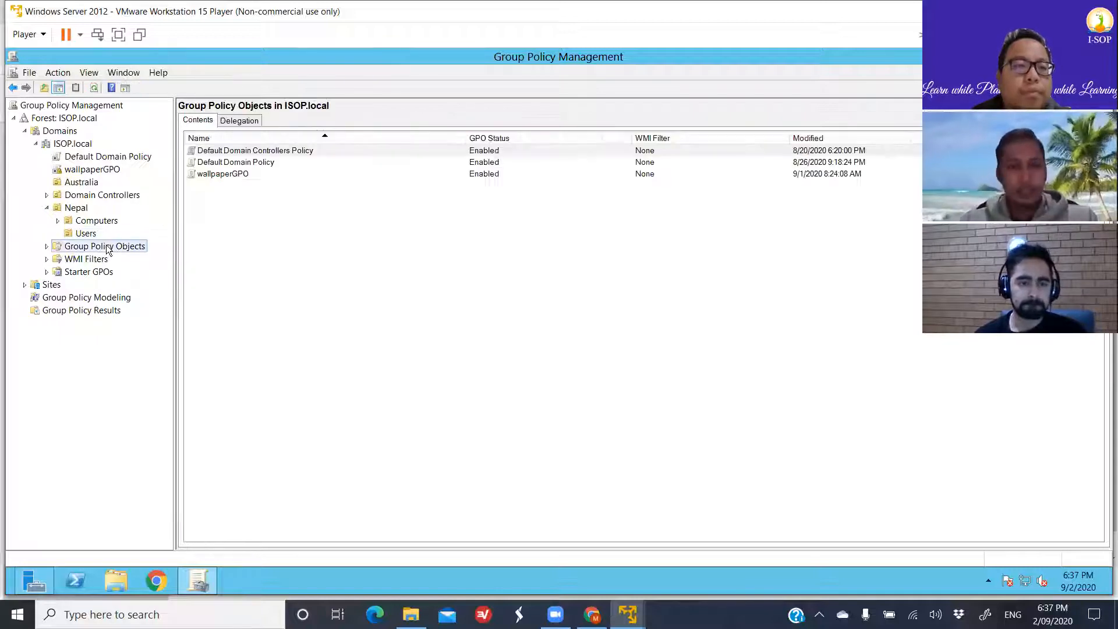
{"action": "right_click", "coordinate": [106, 245]}
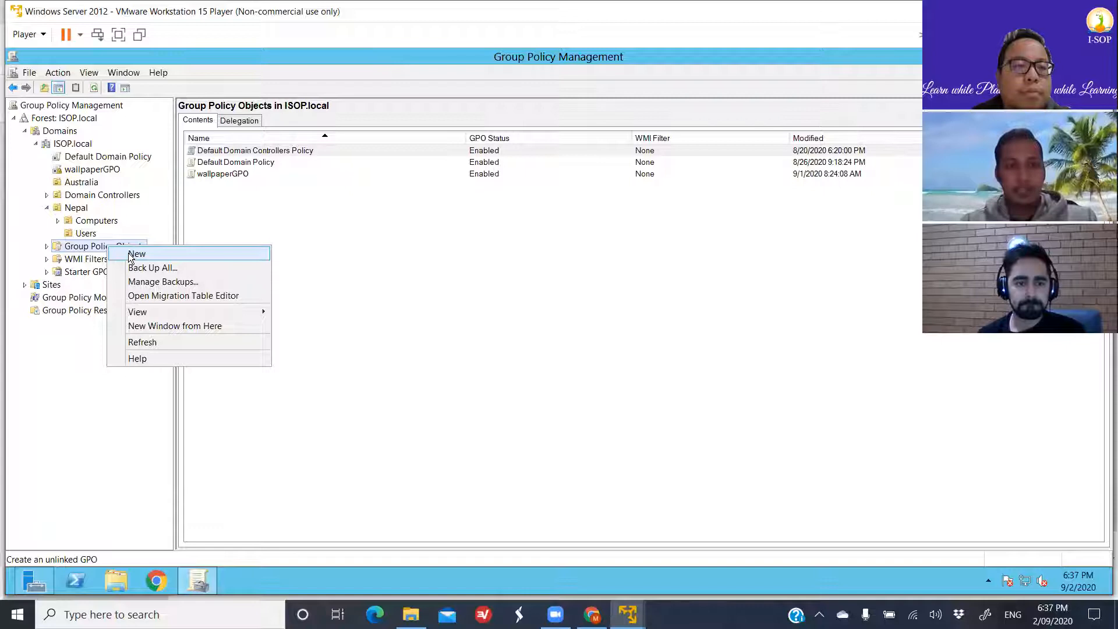
{"action": "left_click", "coordinate": [25, 229]}
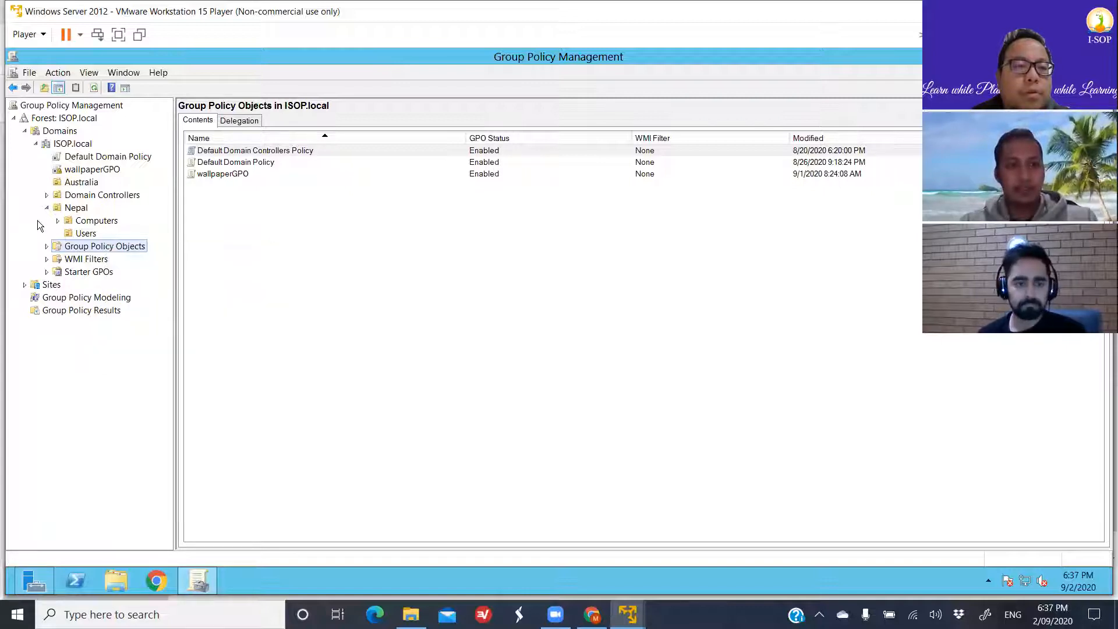
{"action": "left_click", "coordinate": [69, 211]}
{"action": "right_click", "coordinate": [69, 210]}
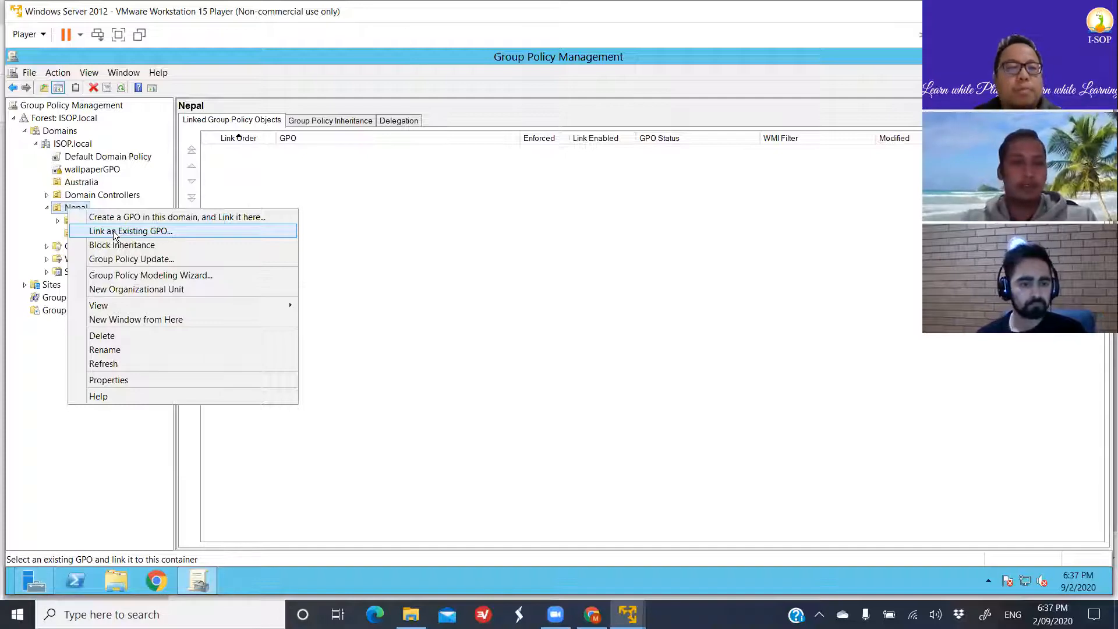
{"action": "left_click", "coordinate": [30, 215]}
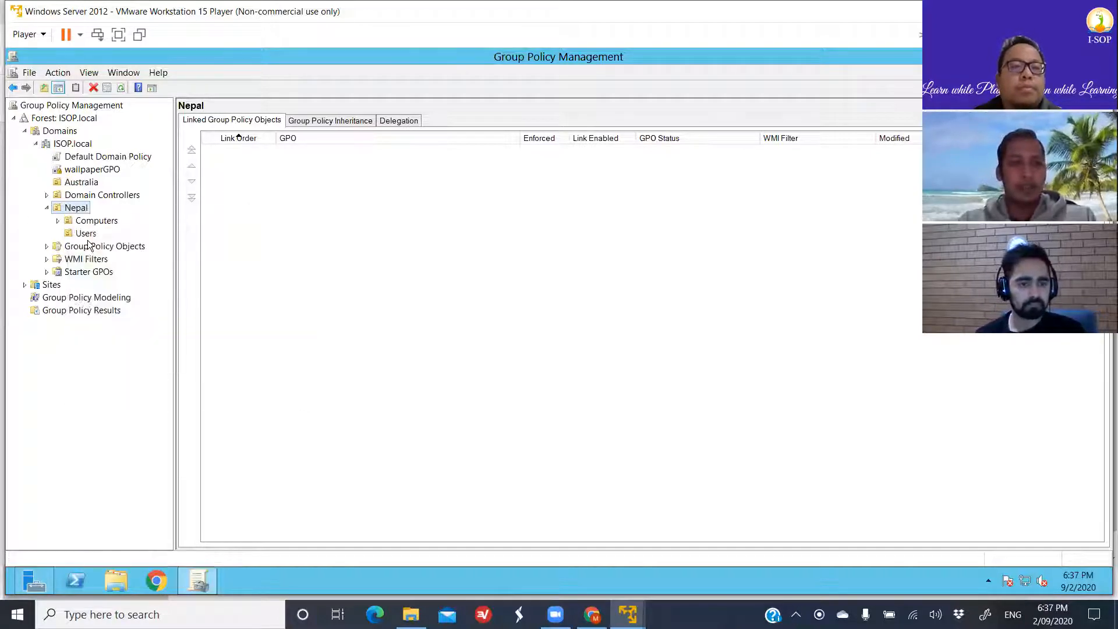
- Expand Group Policy Objects and examine the GPO creation and linking options for the ISOP.local domain and Nepal's Users unit
{"action": "left_click", "coordinate": [46, 246]}
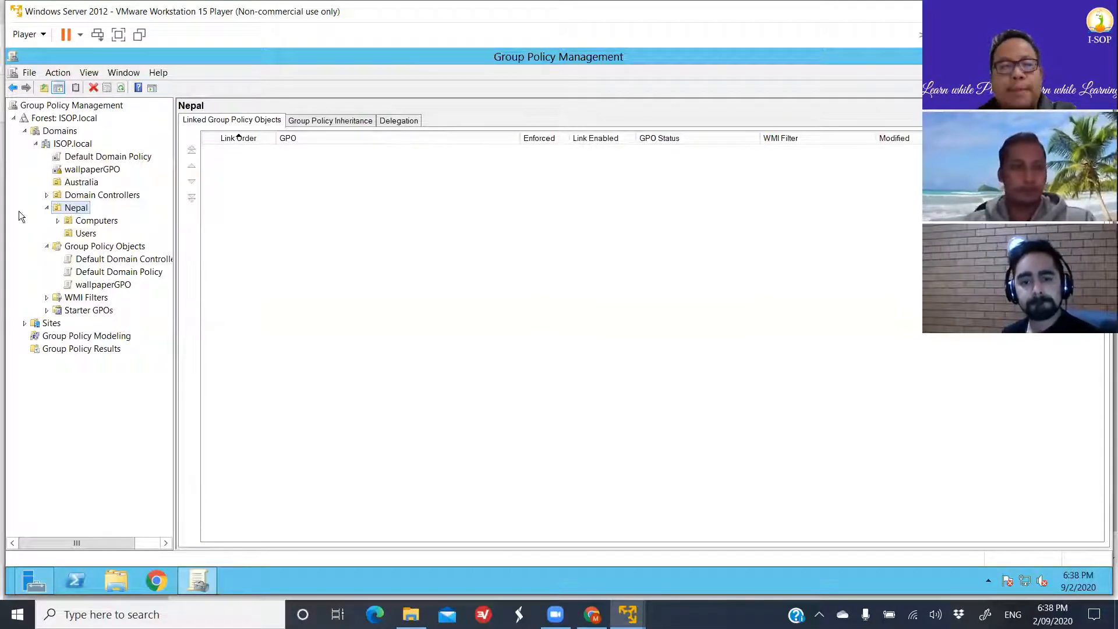
{"action": "left_click", "coordinate": [73, 145]}
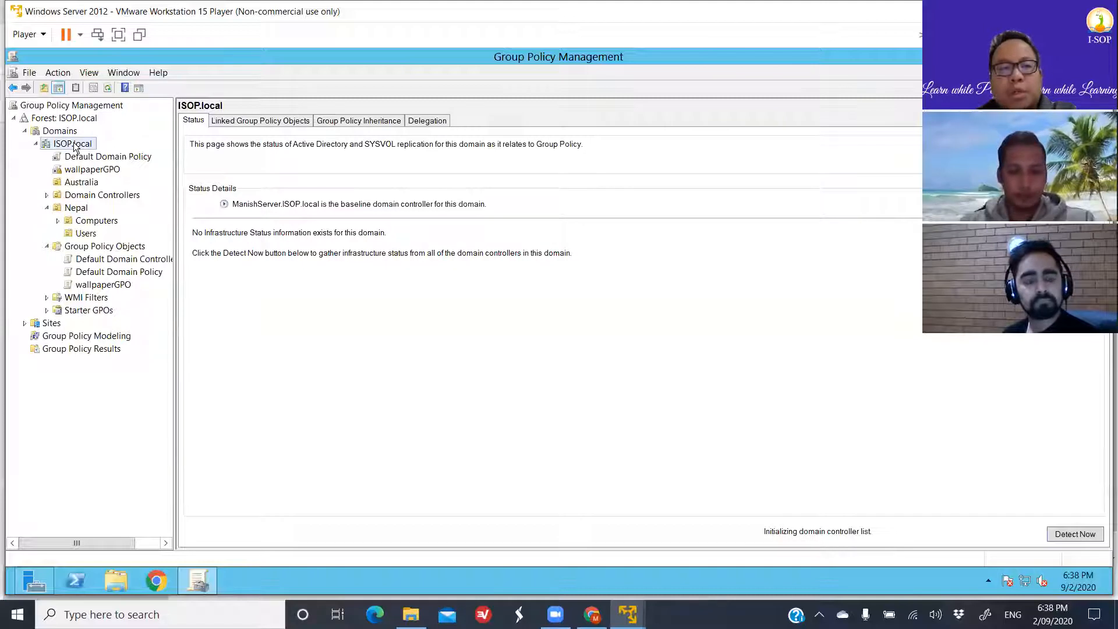
{"action": "right_click", "coordinate": [74, 145]}
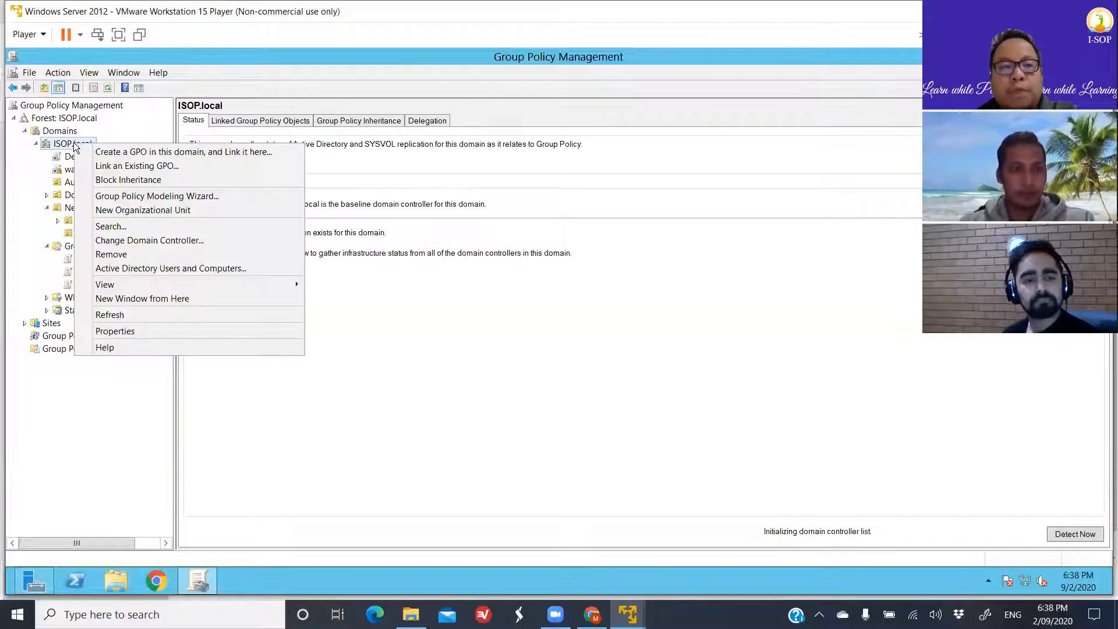
{"action": "left_click", "coordinate": [16, 171]}
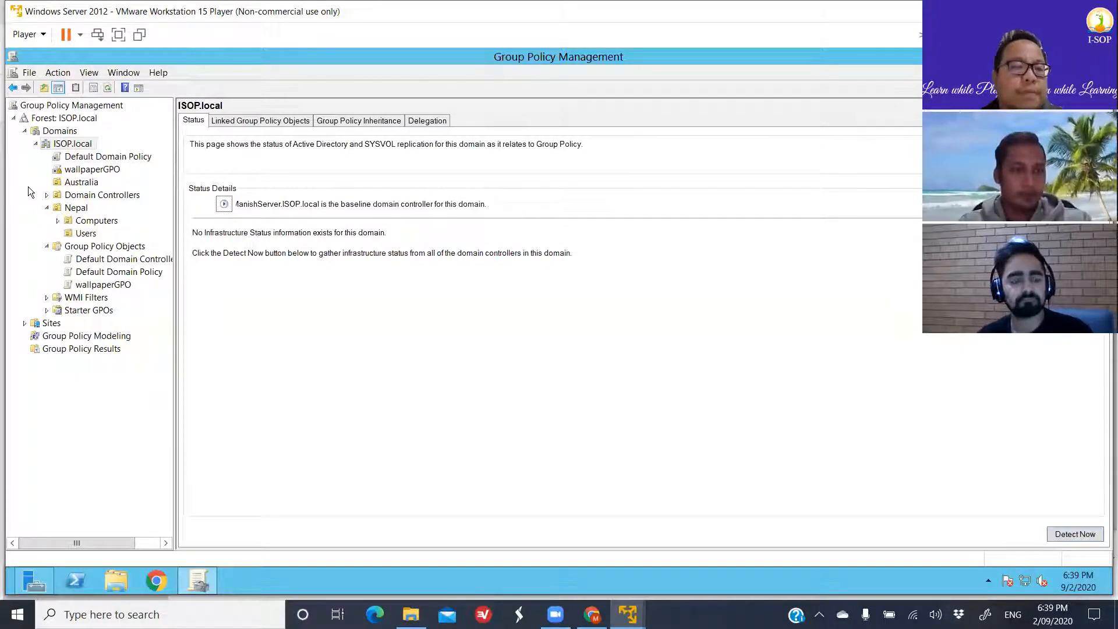
{"action": "left_click", "coordinate": [72, 234]}
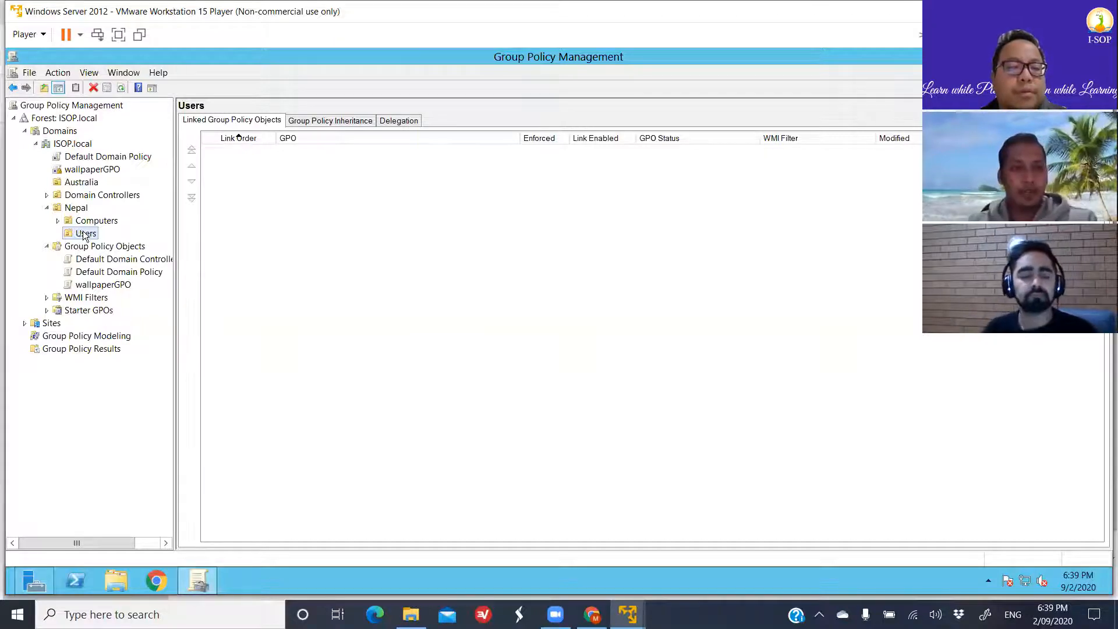
{"action": "right_click", "coordinate": [84, 235]}
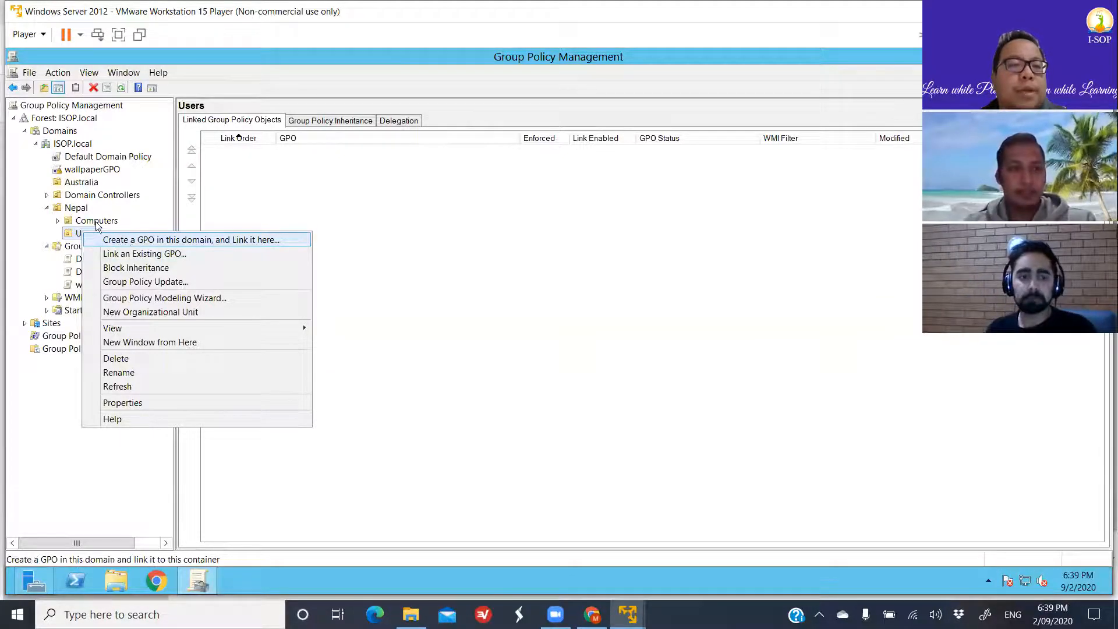
- Create a GPO named TestGPO without a source starter GPO and link it to the Nepal organizational unit
{"action": "left_click", "coordinate": [74, 209]}
{"action": "right_click", "coordinate": [74, 211]}
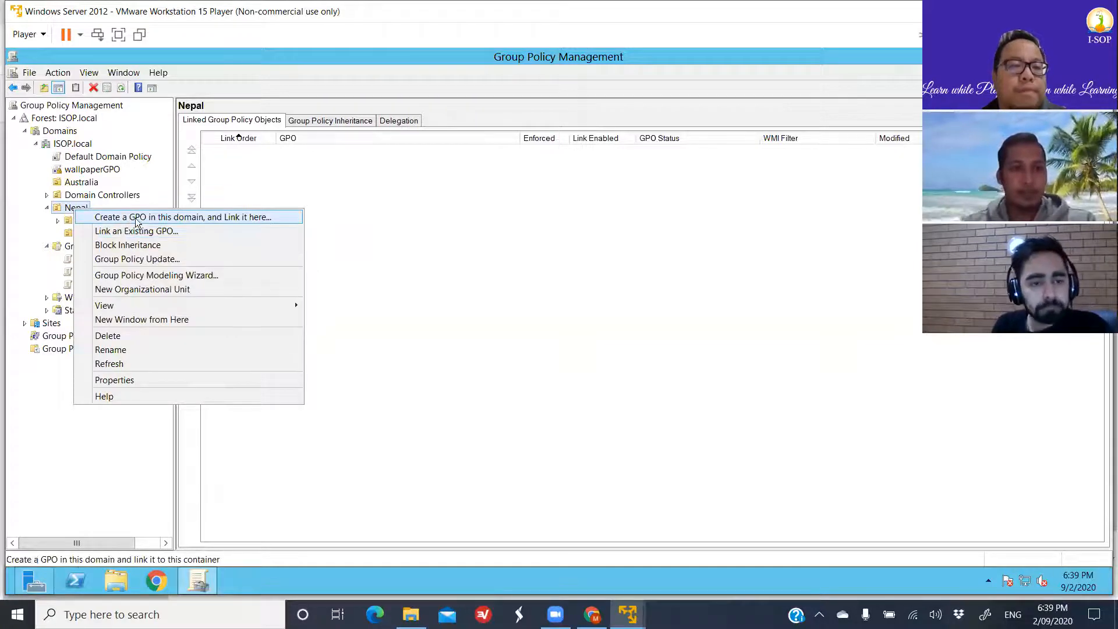
{"action": "left_click", "coordinate": [172, 217]}
{"action": "type", "text": "T"}
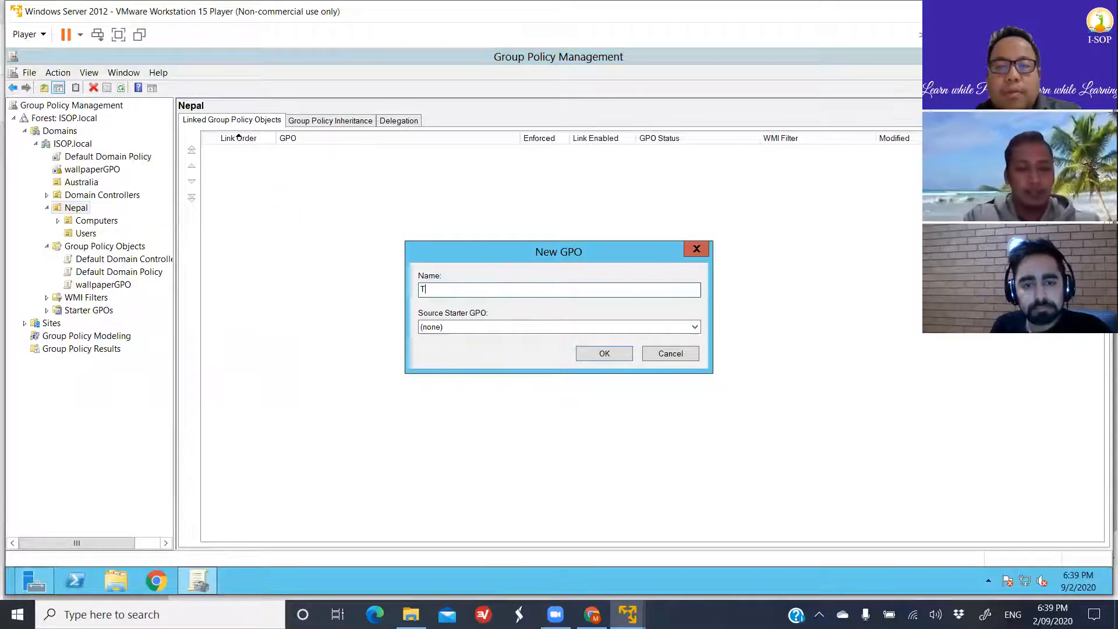
{"action": "type", "text": "estGPO"}
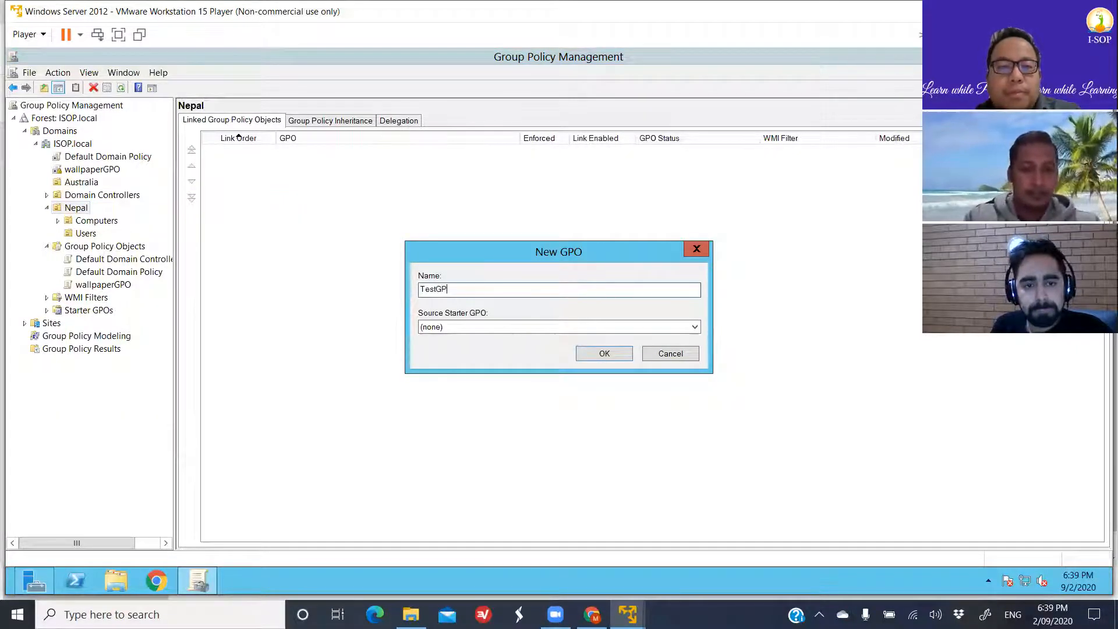
{"action": "left_click", "coordinate": [598, 352]}
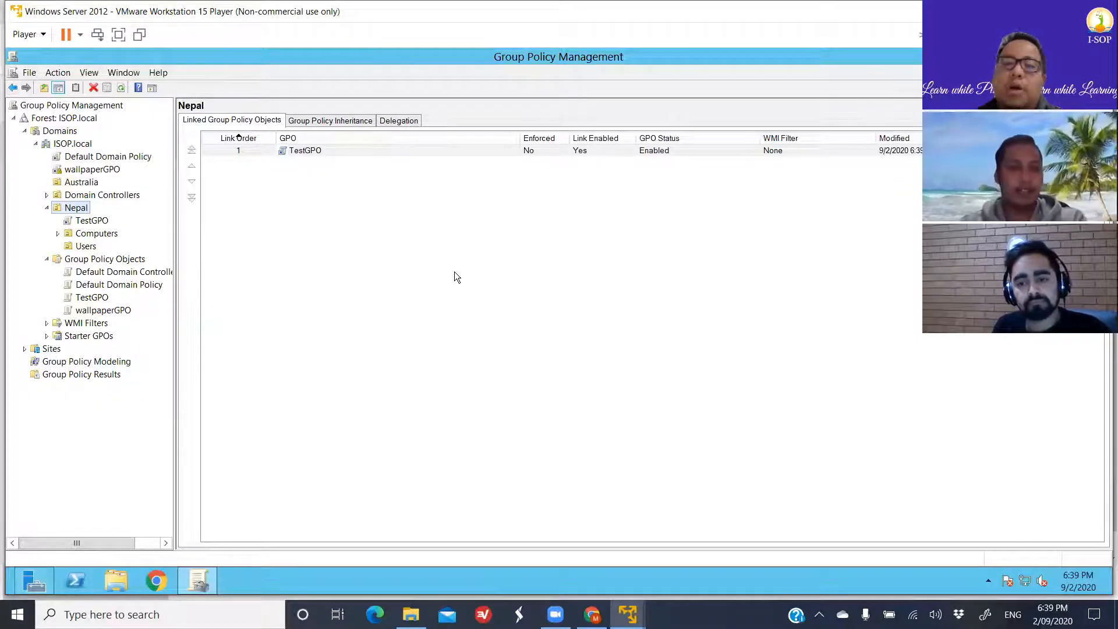
{"action": "left_click", "coordinate": [309, 150]}
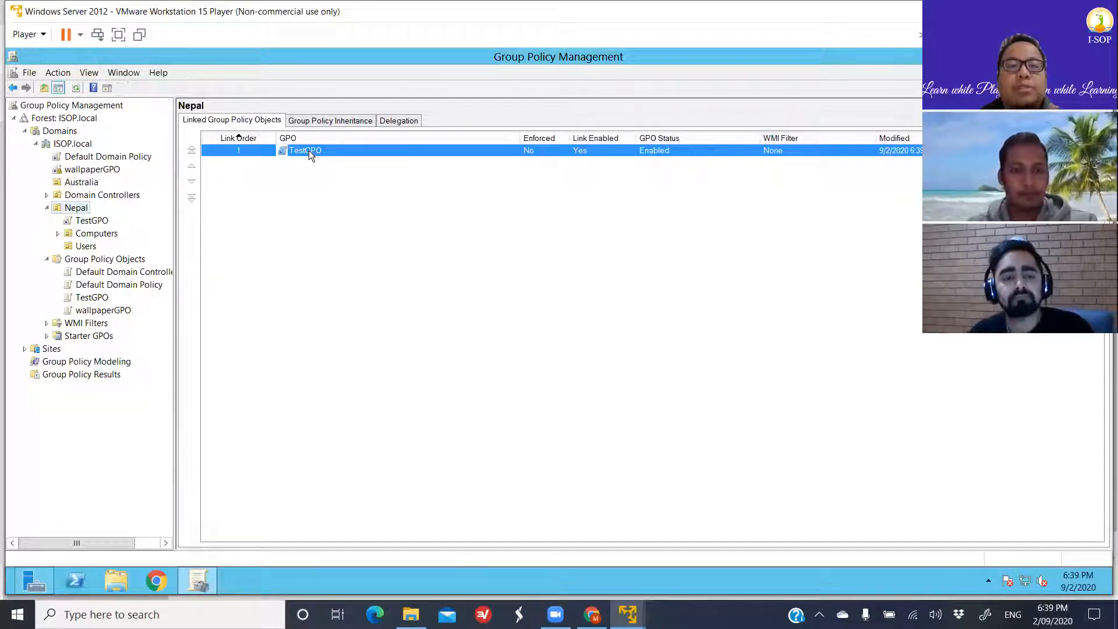
{"action": "right_click", "coordinate": [308, 151]}
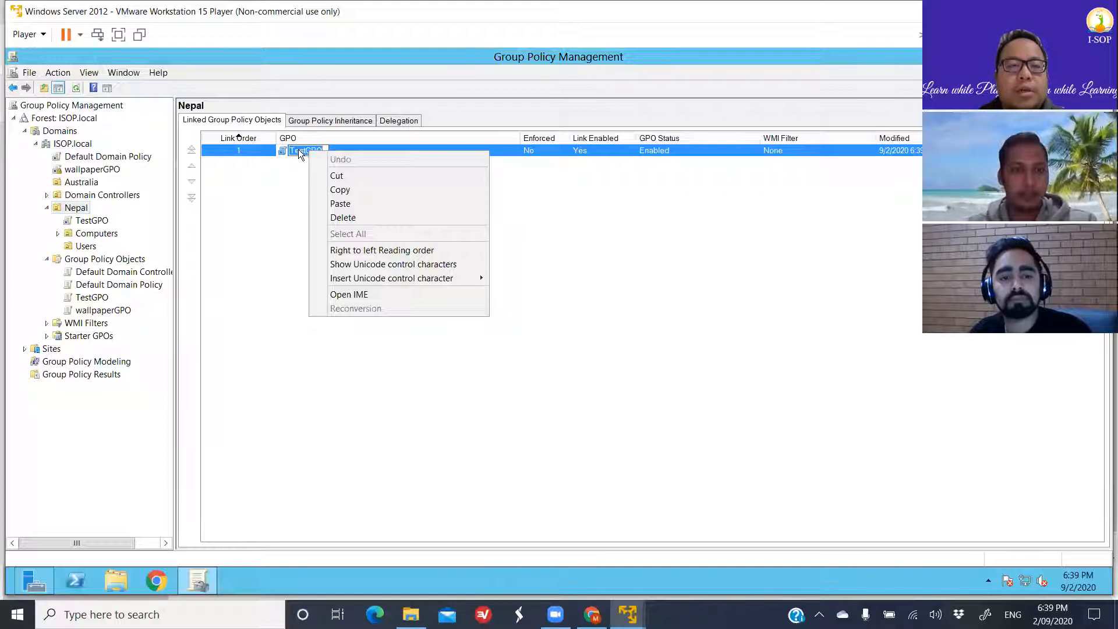
{"action": "key", "text": "Escape"}
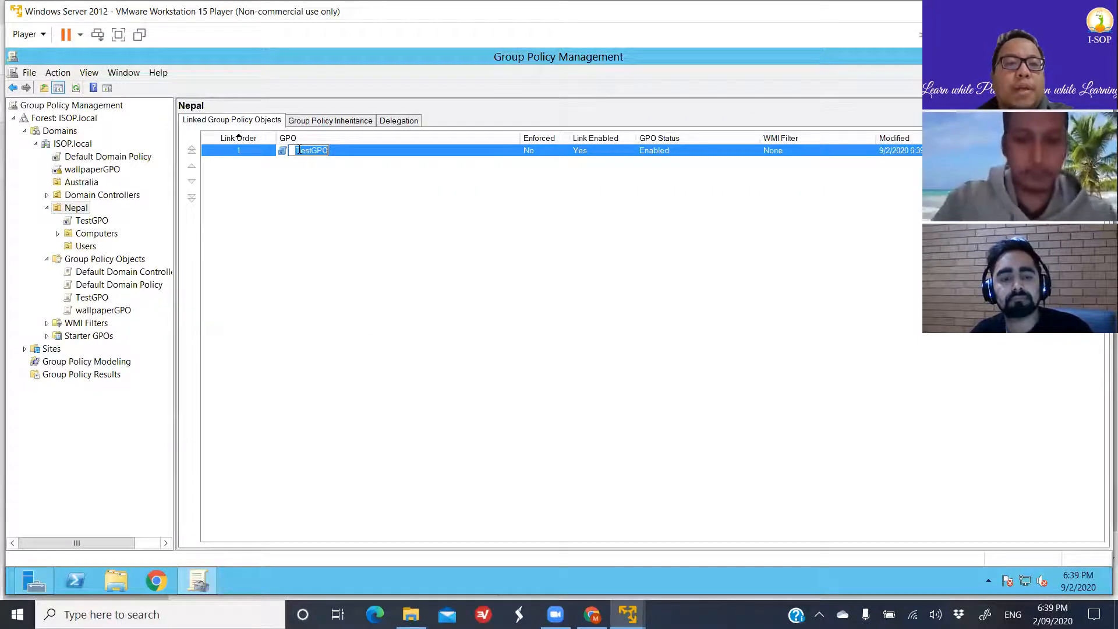
{"action": "key", "text": "BackSpace"}
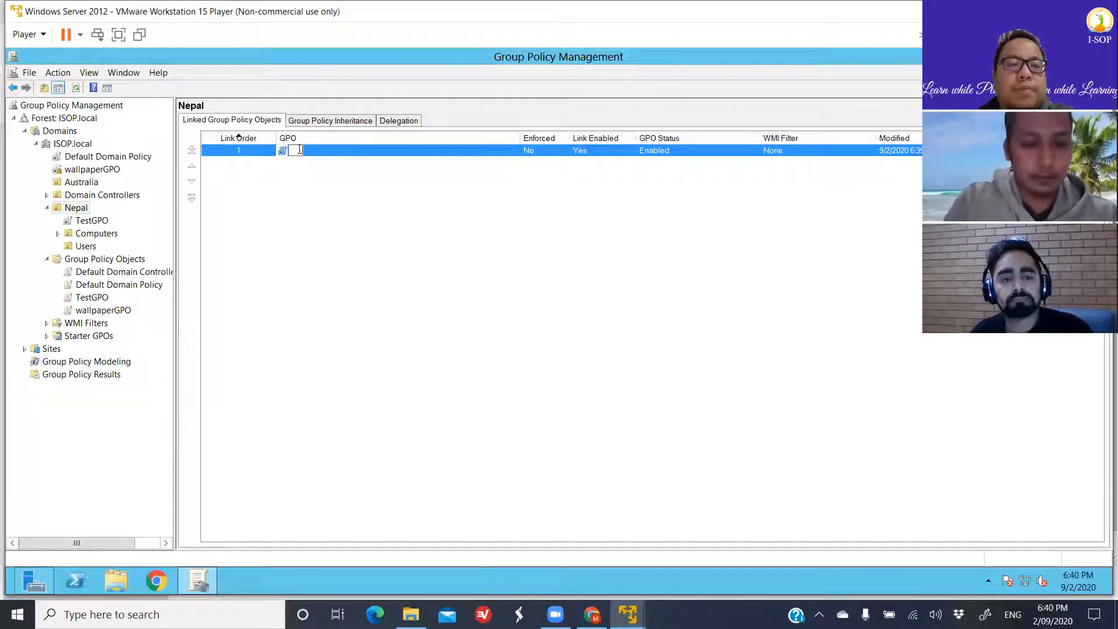
{"action": "key", "text": "Return"}
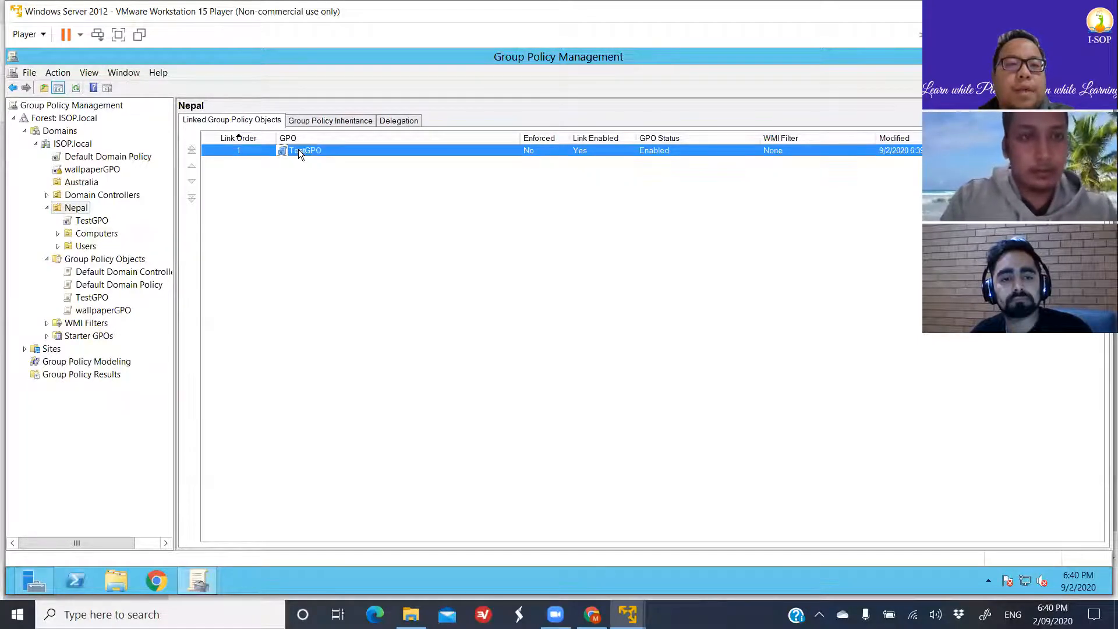
- Open the TestGPO link under Nepal to view its scope, and select that link in the console tree
{"action": "double_click", "coordinate": [306, 150]}
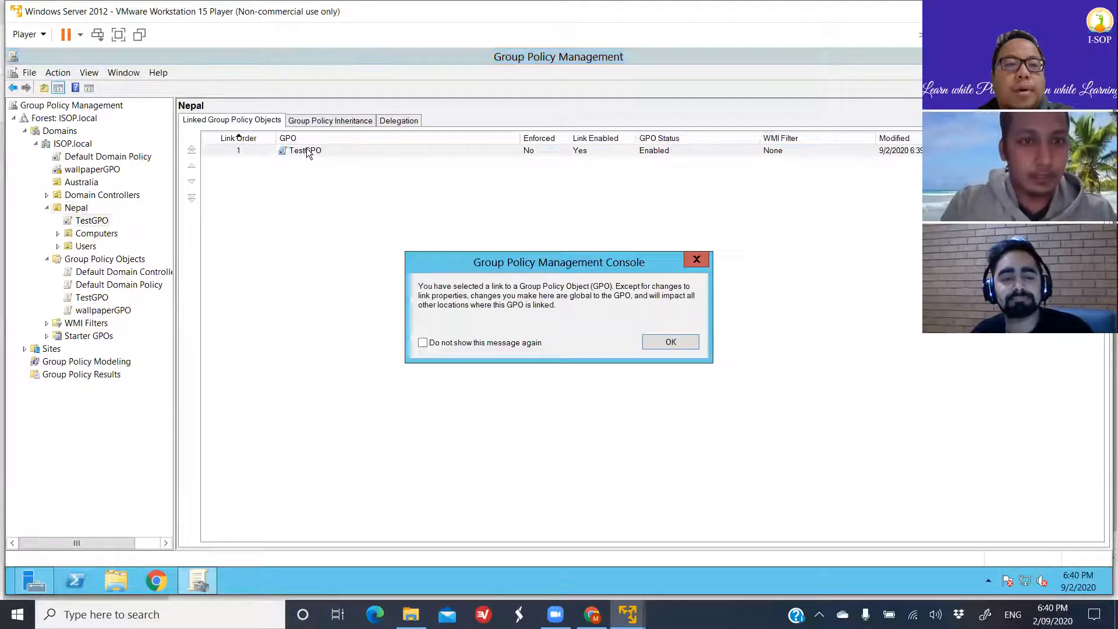
{"action": "left_click", "coordinate": [670, 342]}
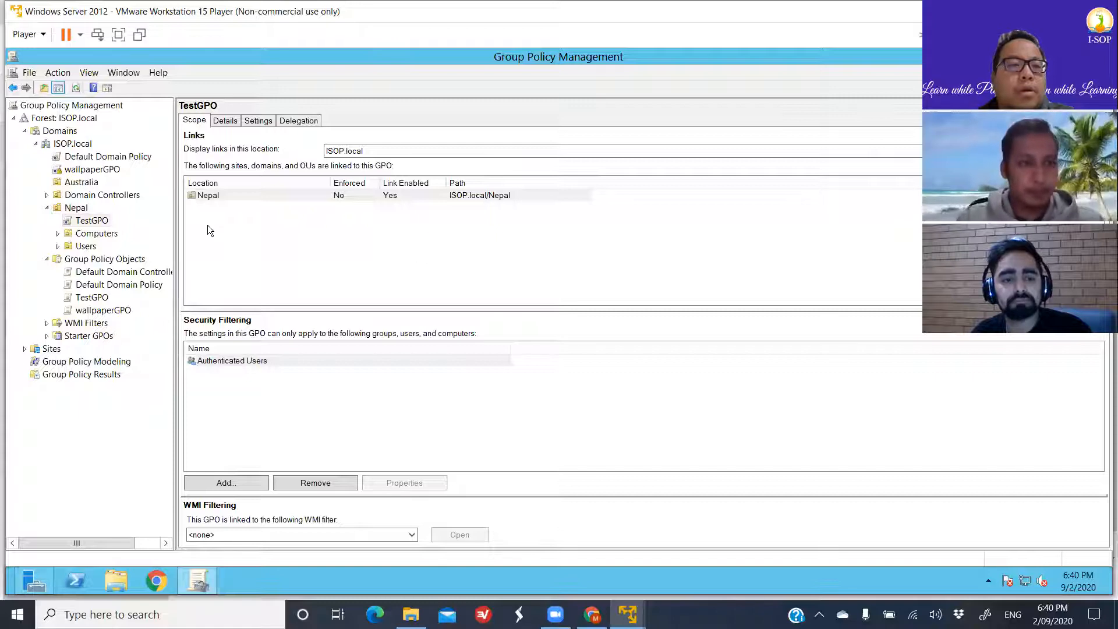
{"action": "left_click", "coordinate": [106, 226]}
{"action": "left_click", "coordinate": [105, 222]}
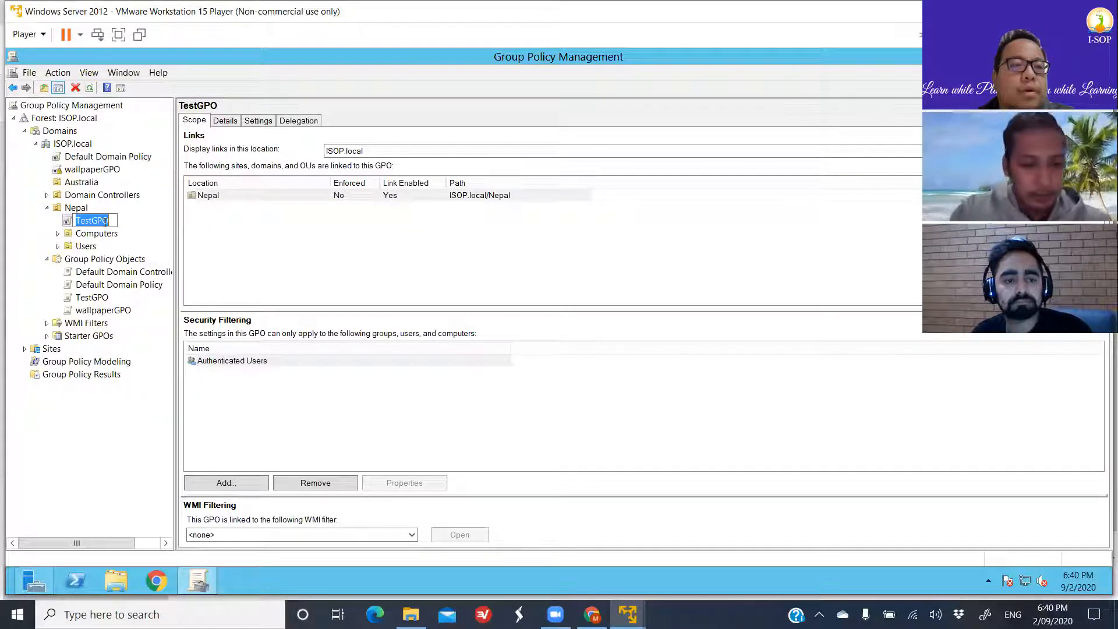
- Rename the TestGPO link under Nepal to "Control Panel Disable GPO"
{"action": "type", "text": "Contr"}
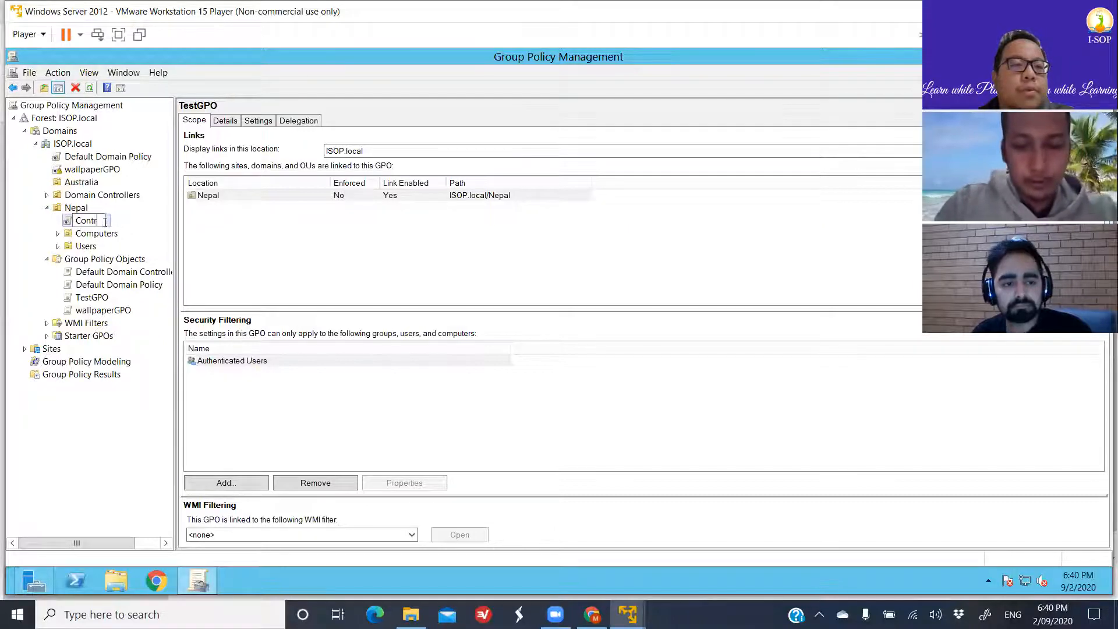
{"action": "type", "text": "olPan"}
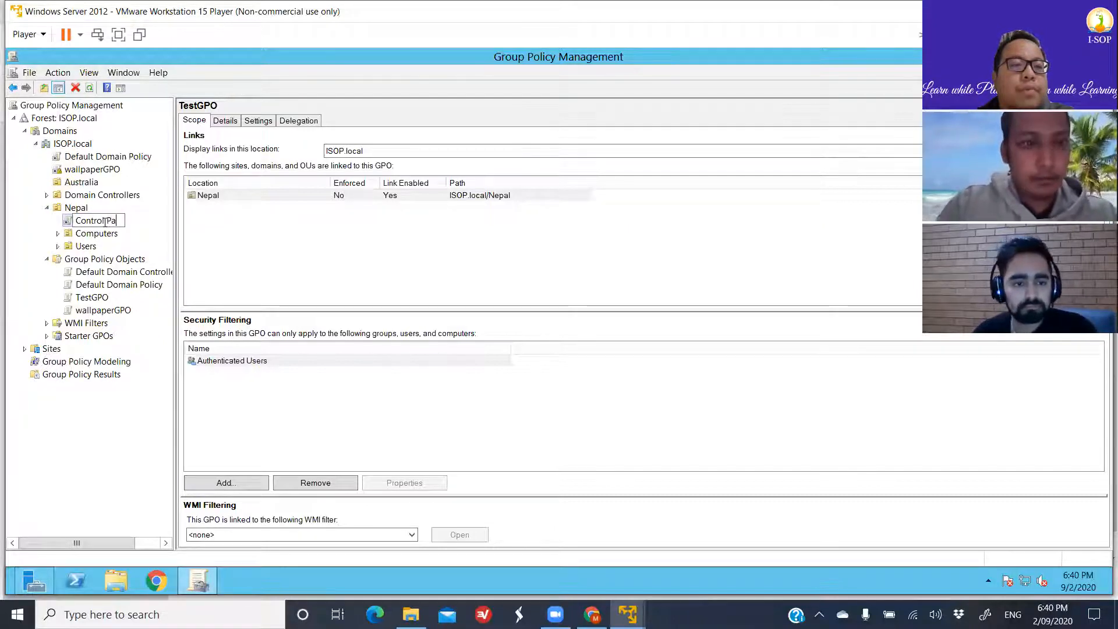
{"action": "type", "text": "nel"}
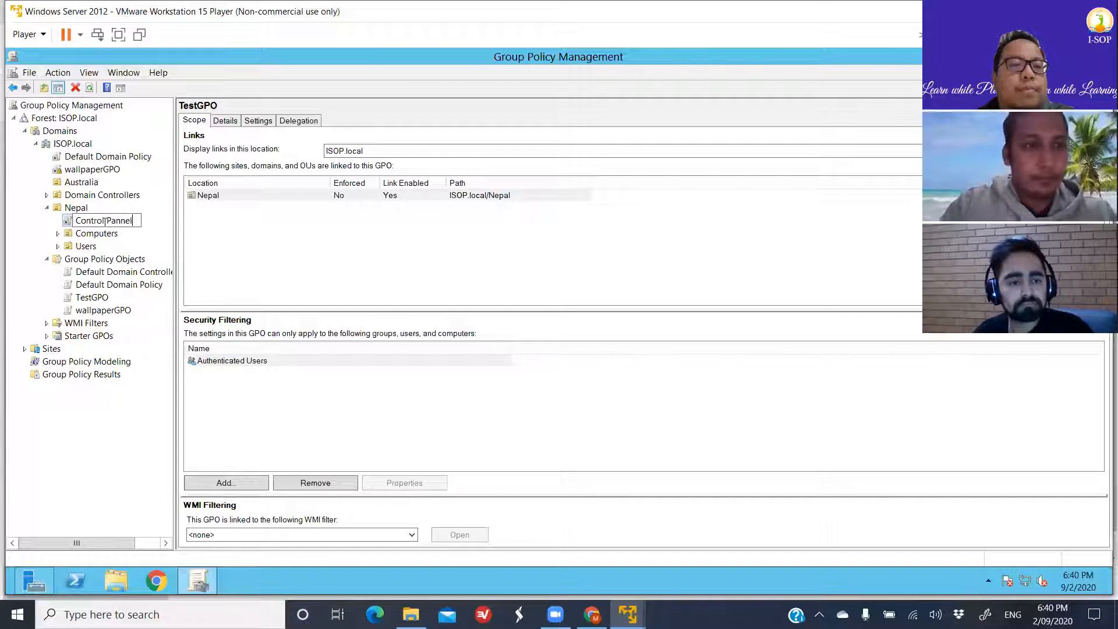
{"action": "type", "text": " Disa"}
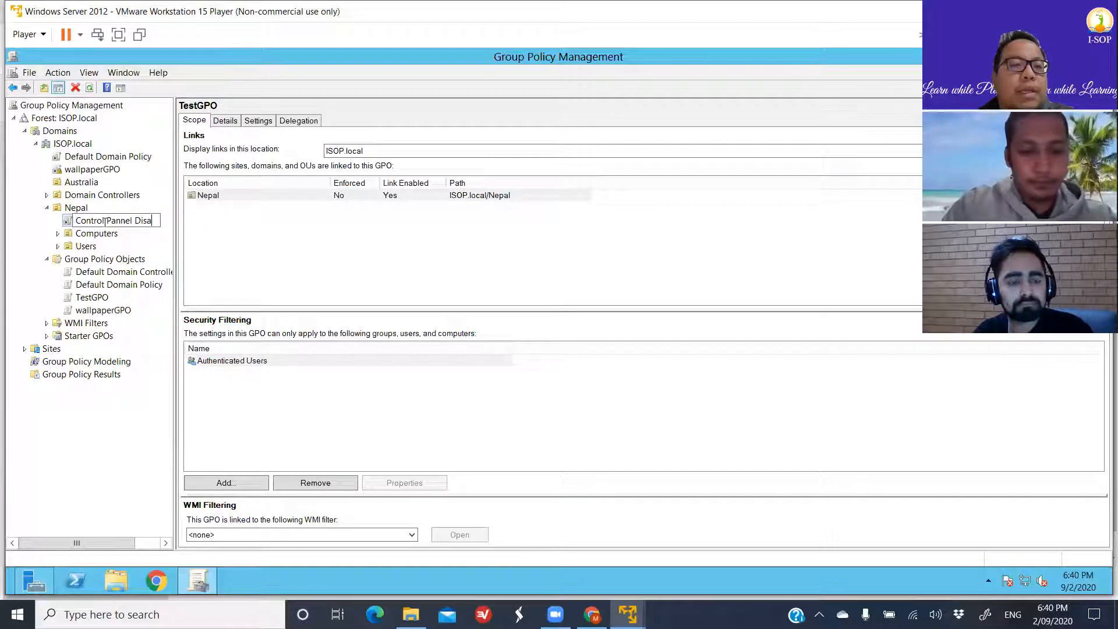
{"action": "left_click", "coordinate": [105, 221]}
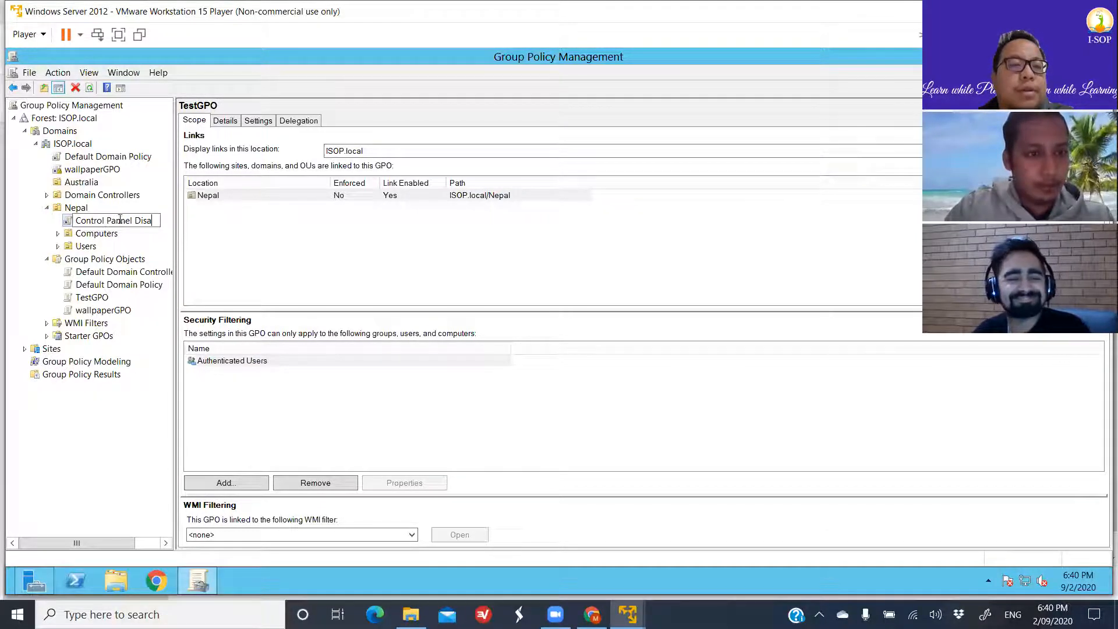
{"action": "left_click", "coordinate": [118, 220]}
{"action": "key", "text": "BackSpace"}
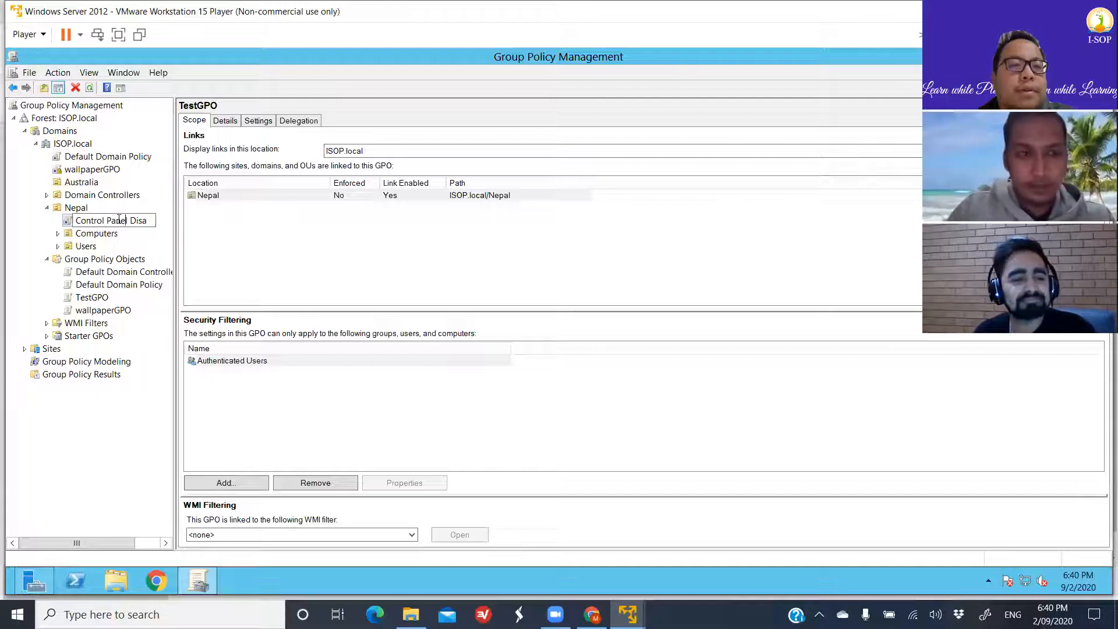
{"action": "type", "text": "ble"}
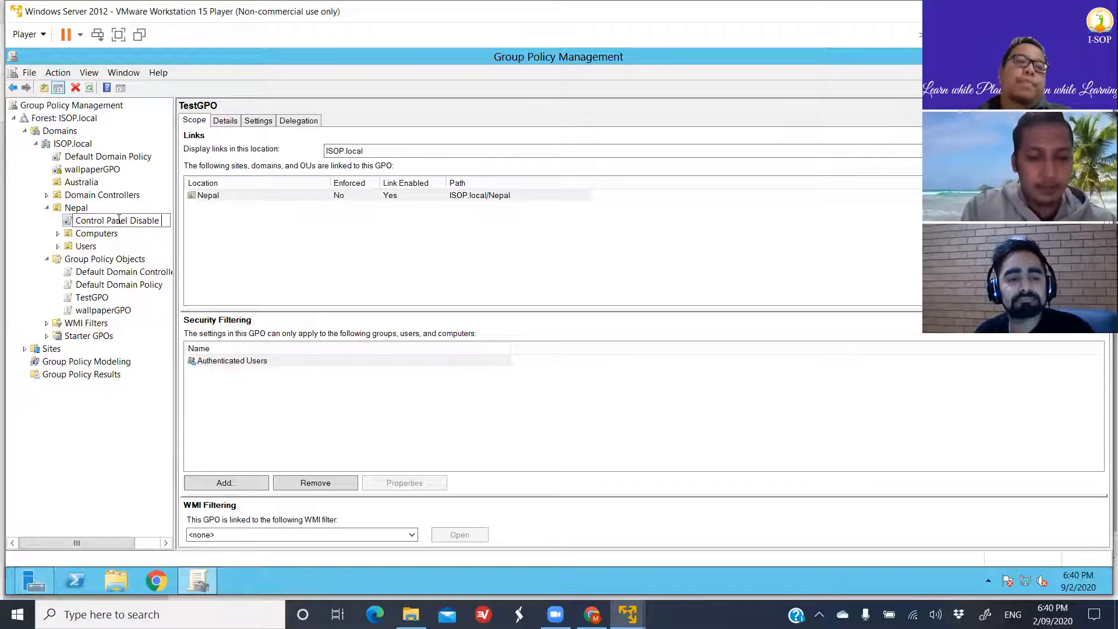
{"action": "type", "text": " GPO"}
{"action": "key", "text": "Return"}
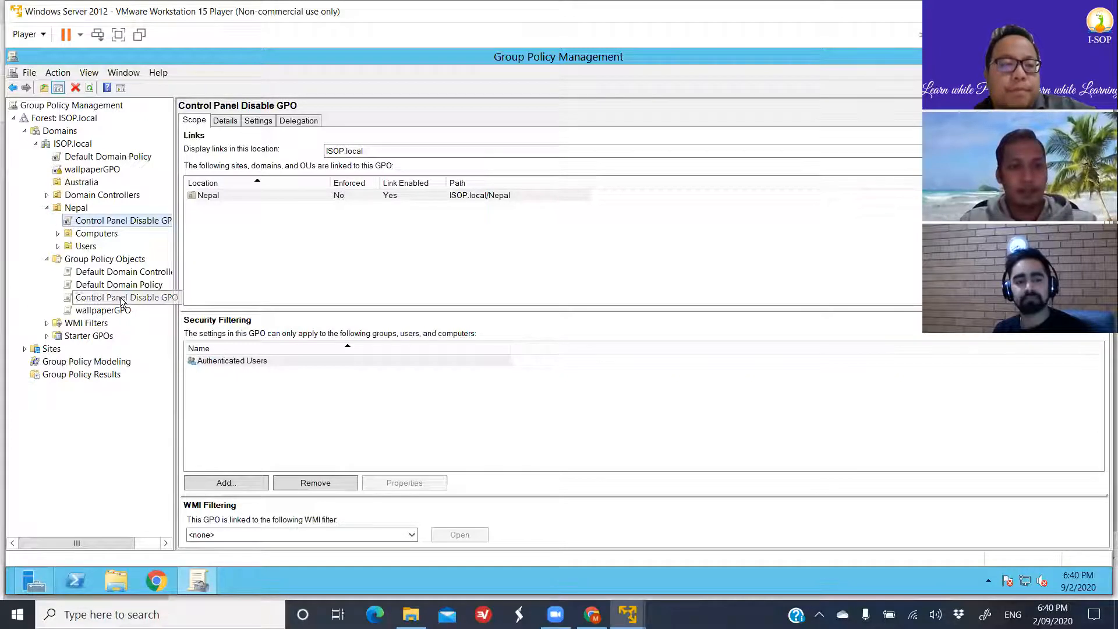
- Widen the console tree, open the Control Panel Disable GPO under Nepal for editing, and maximize the editor window
{"action": "left_click_drag", "start_coordinate": [173, 242], "coordinate": [239, 240]}
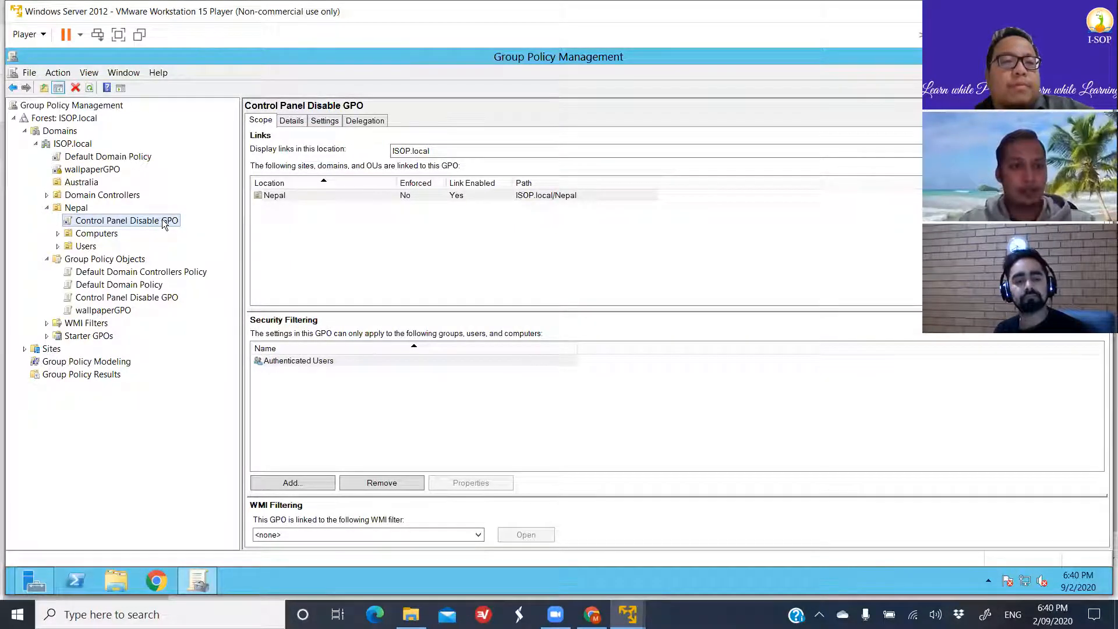
{"action": "left_click", "coordinate": [293, 194]}
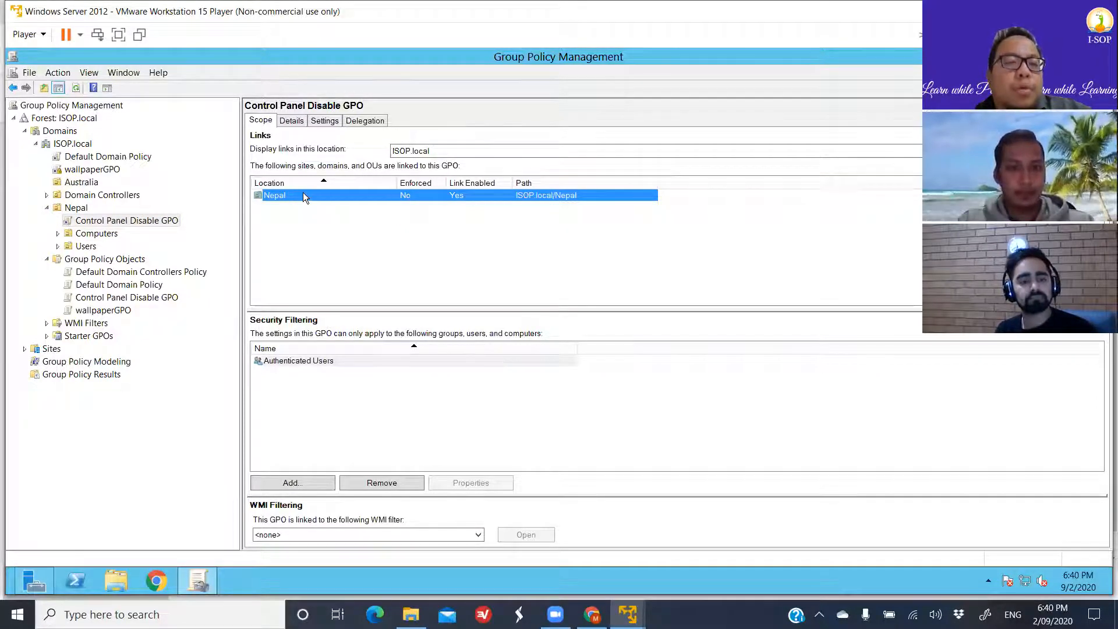
{"action": "left_click", "coordinate": [137, 223]}
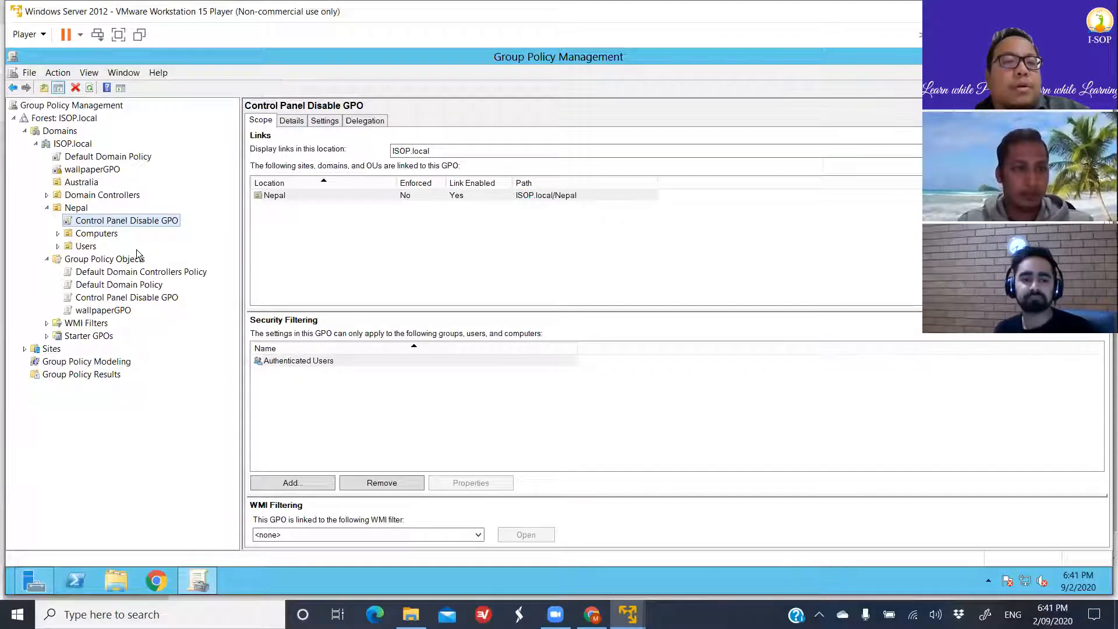
{"action": "right_click", "coordinate": [148, 220]}
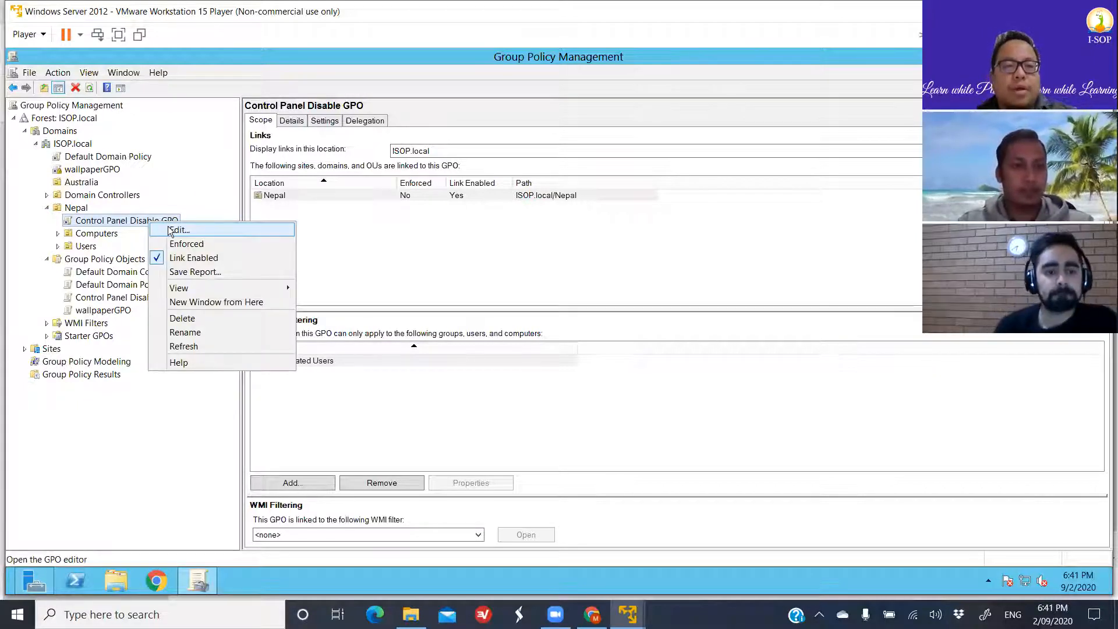
{"action": "left_click", "coordinate": [170, 230]}
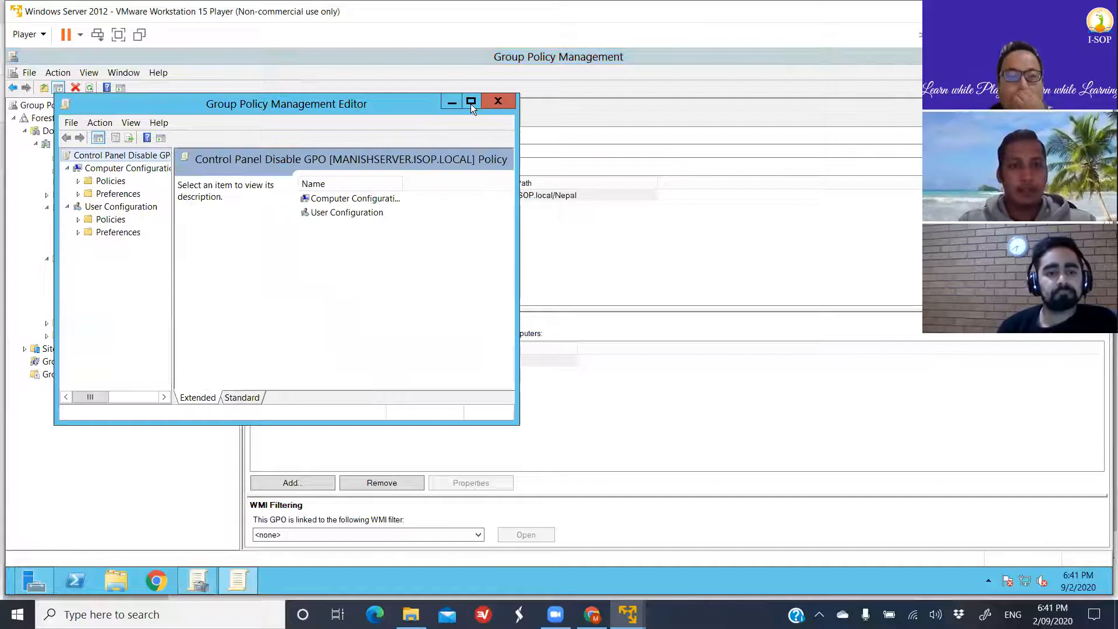
{"action": "left_click", "coordinate": [470, 102]}
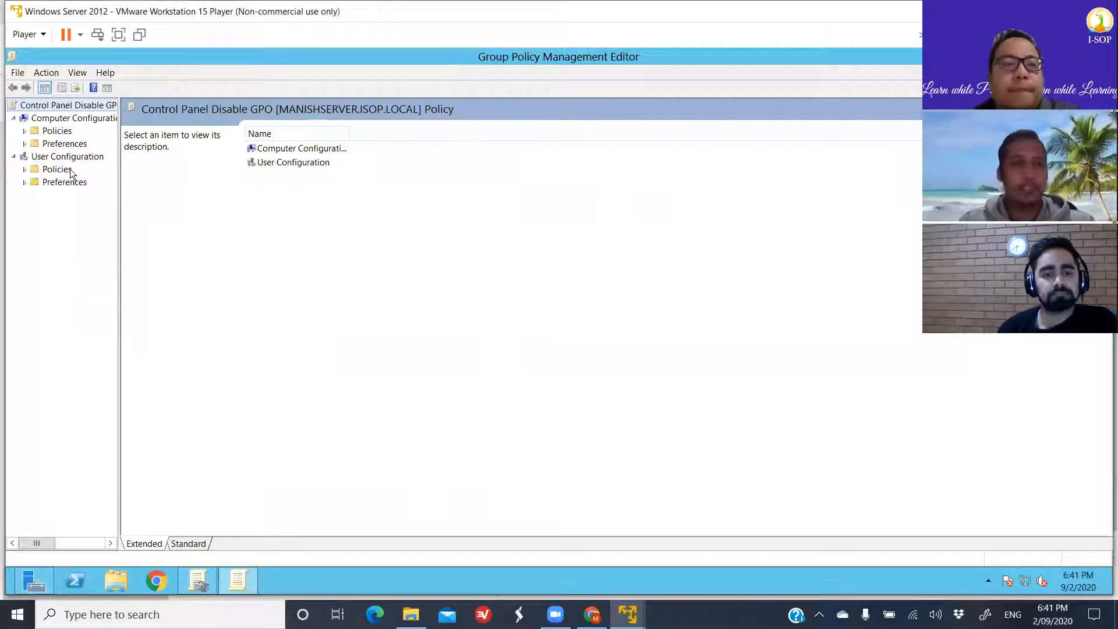
- Examine the Policies node under Computer Configuration and the Windows Settings and Control Panel Settings preferences under User Configuration
{"action": "left_click", "coordinate": [24, 131]}
{"action": "left_click", "coordinate": [25, 131]}
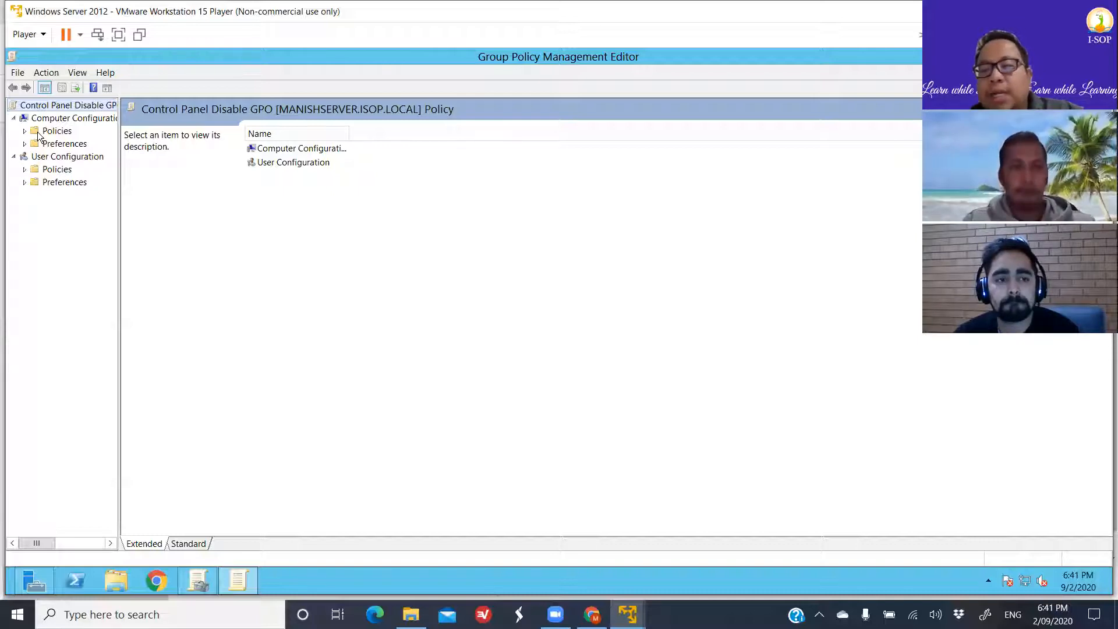
{"action": "left_click", "coordinate": [25, 183]}
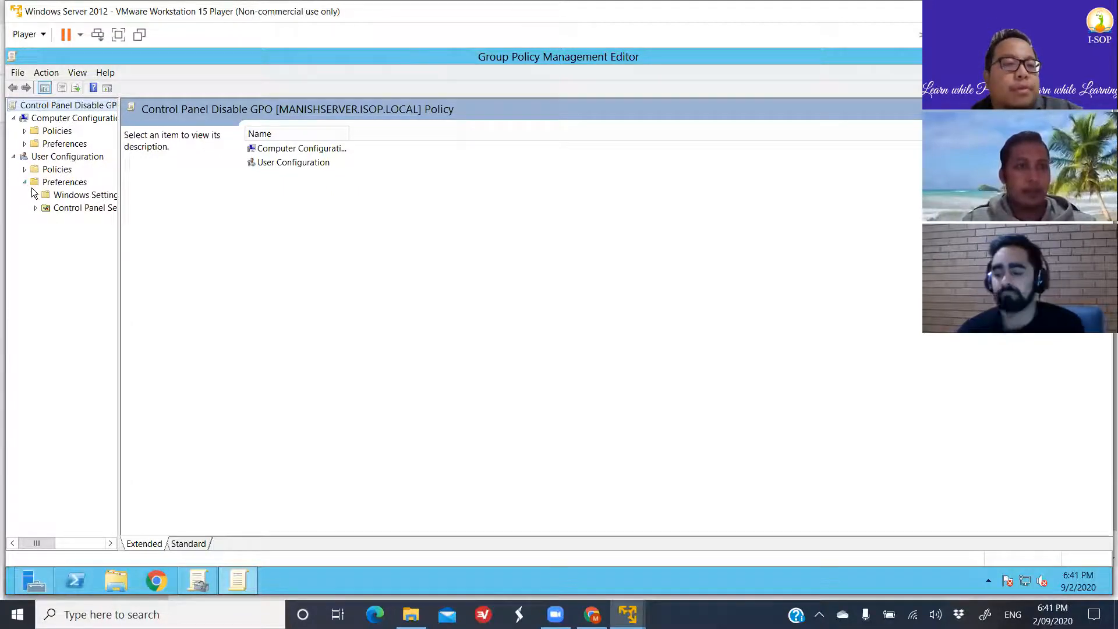
{"action": "left_click", "coordinate": [38, 196]}
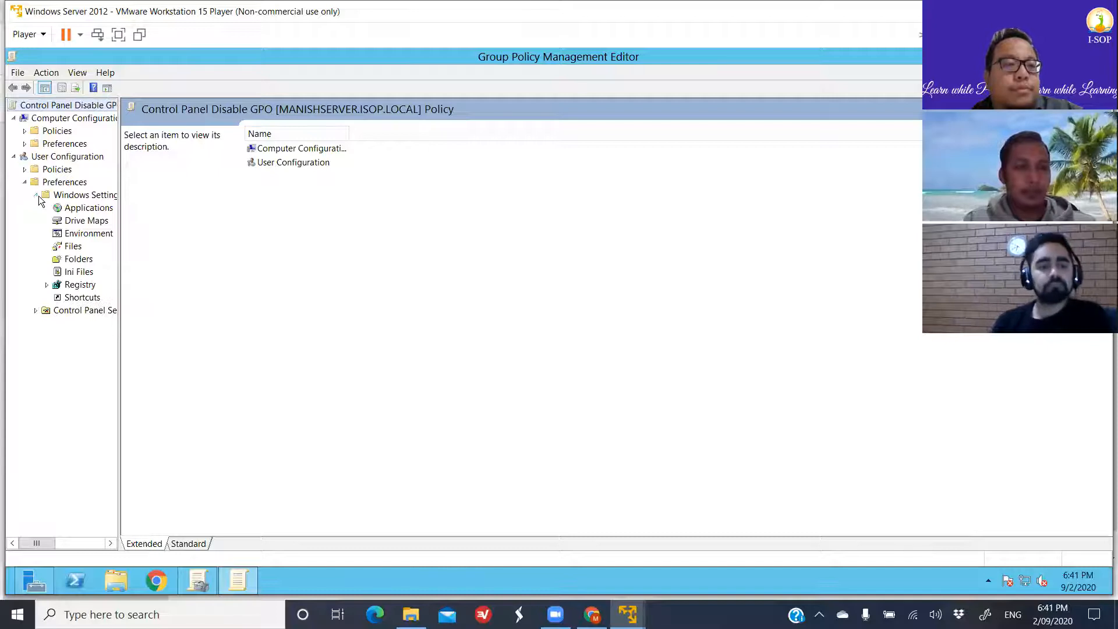
{"action": "left_click", "coordinate": [37, 311]}
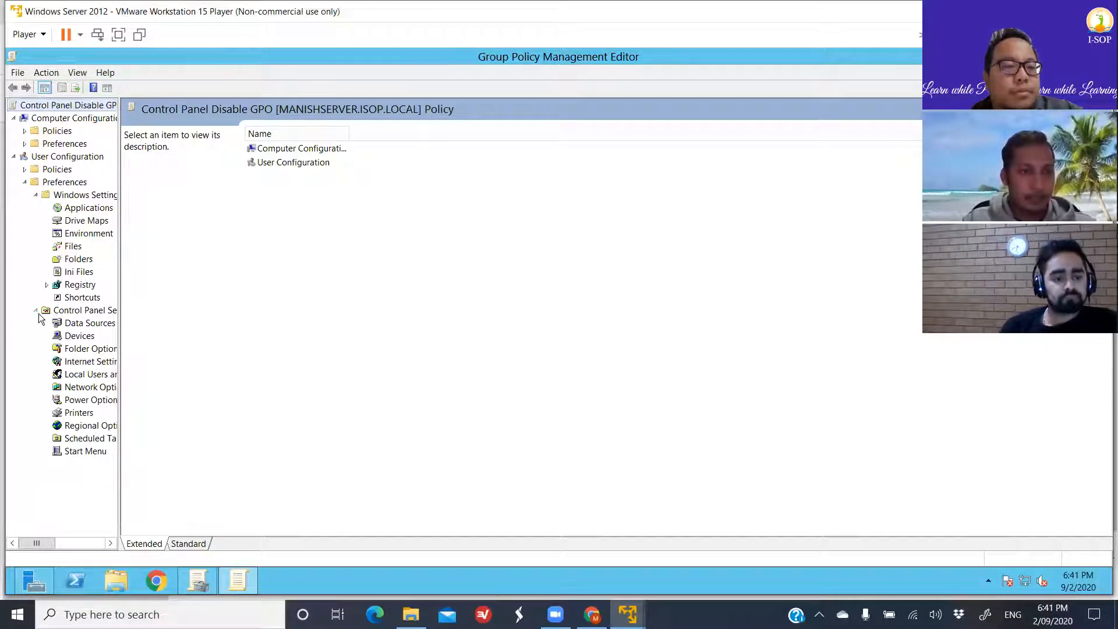
{"action": "left_click", "coordinate": [36, 310]}
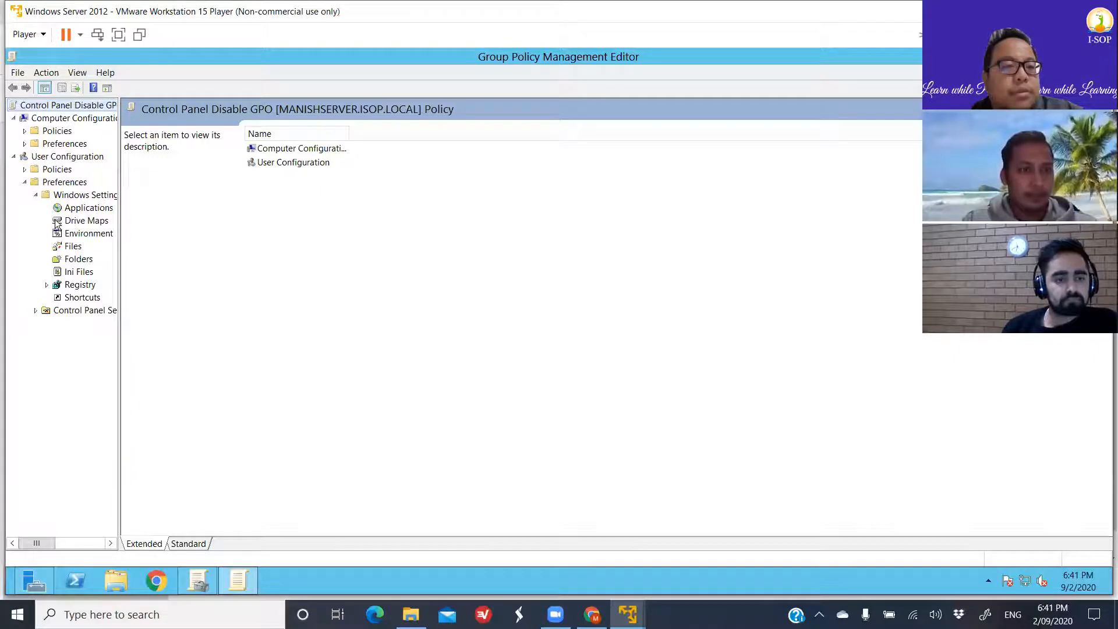
{"action": "left_click", "coordinate": [36, 194]}
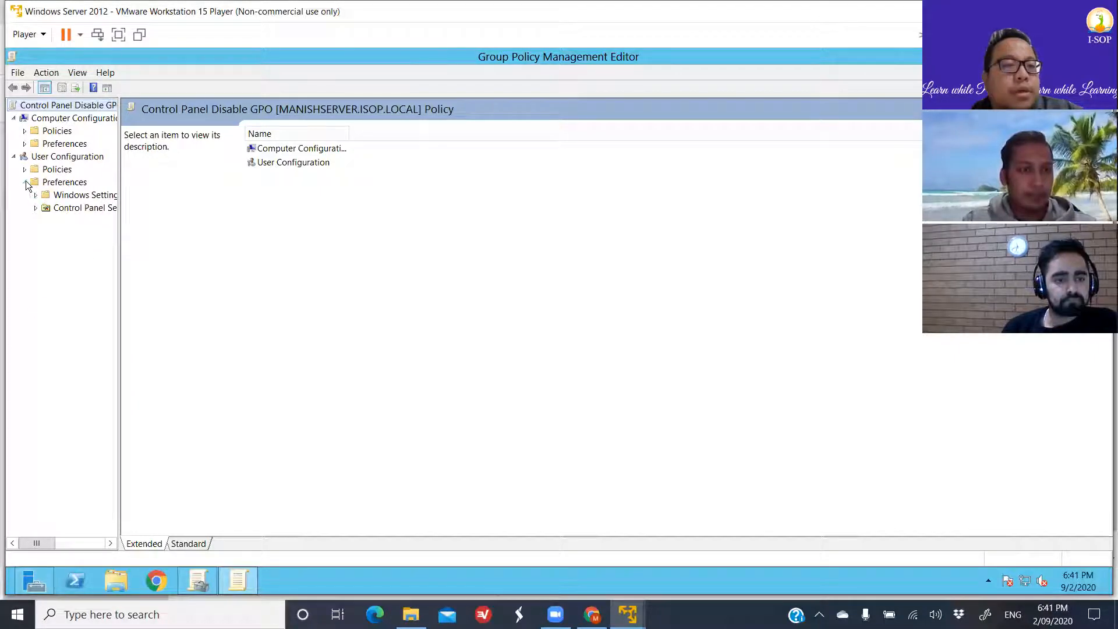
{"action": "left_click", "coordinate": [26, 182]}
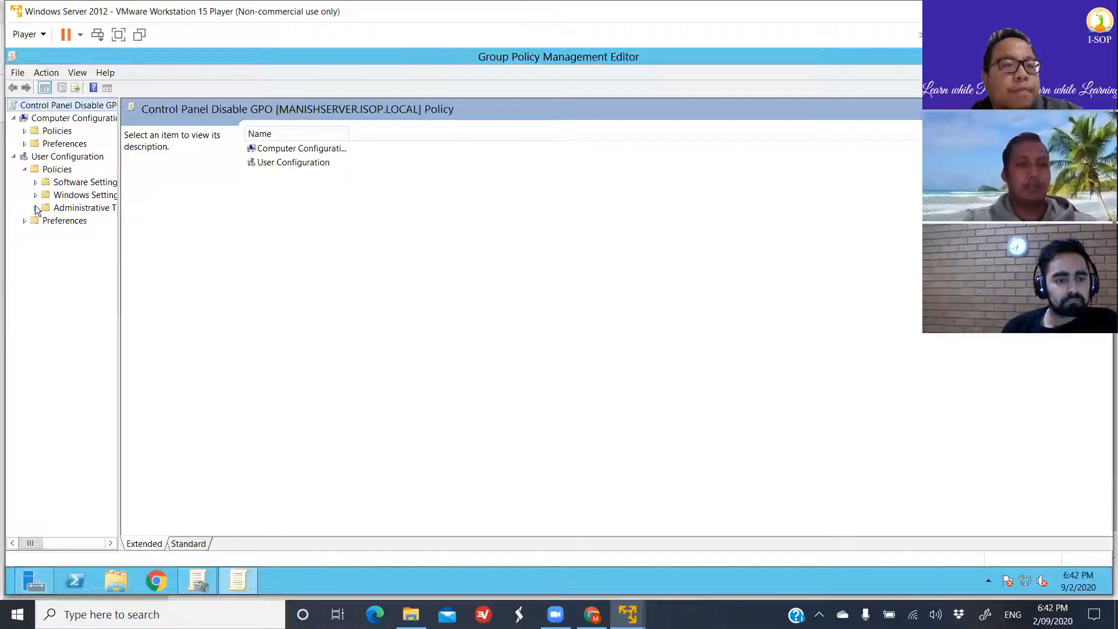
- Open the Control Panel settings within the Administrative Templates of the User Configuration policies, widening the tree to read the full names
{"action": "left_click", "coordinate": [36, 208]}
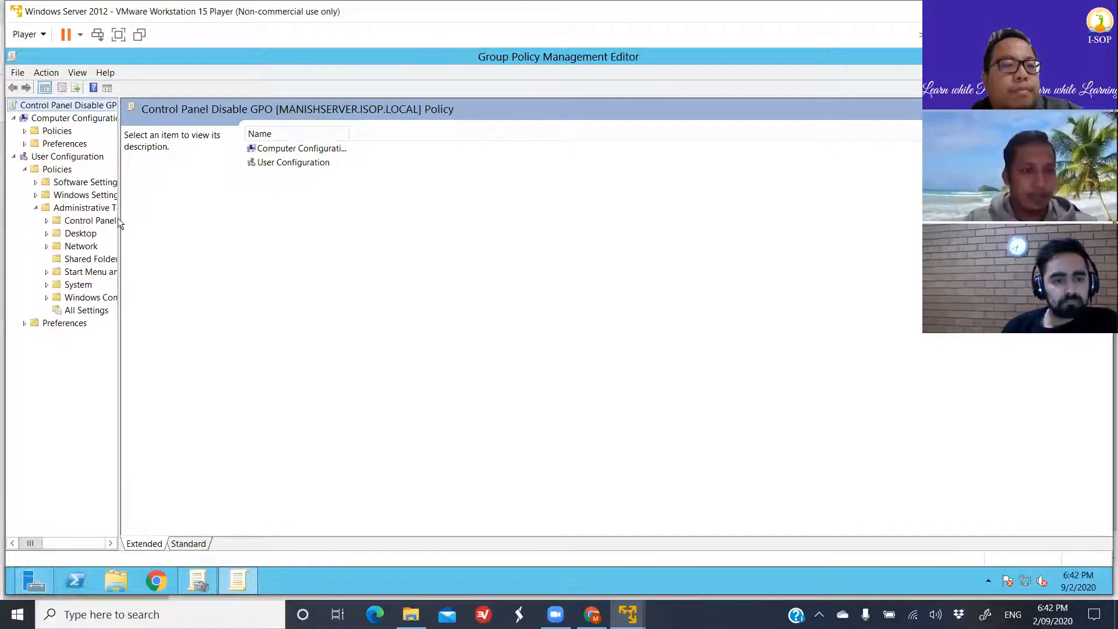
{"action": "left_click_drag", "start_coordinate": [117, 216], "coordinate": [170, 216]}
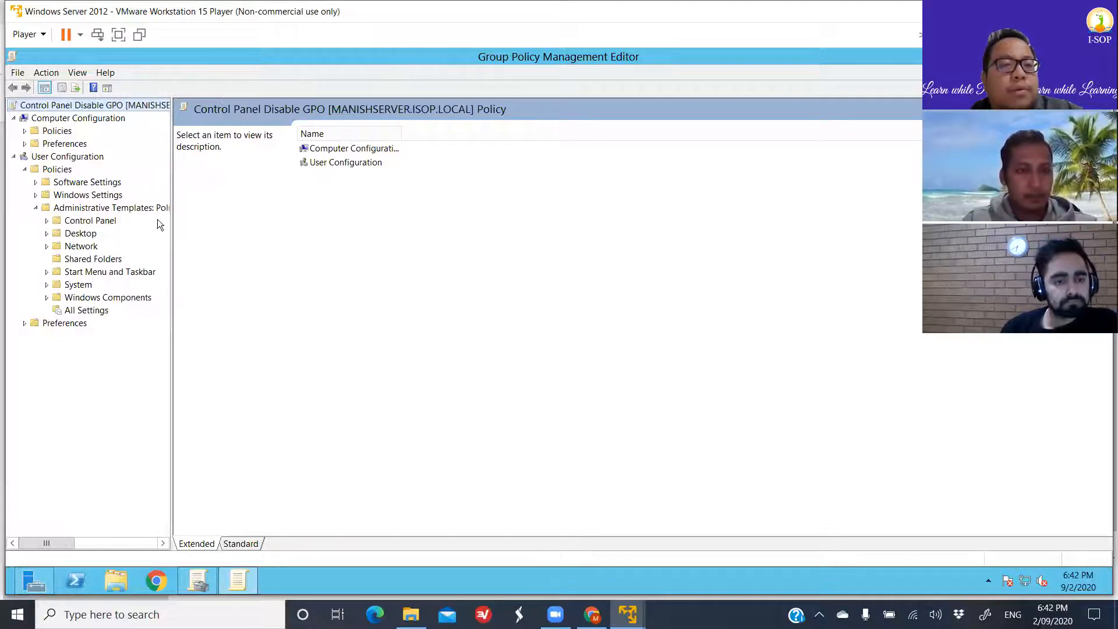
{"action": "double_click", "coordinate": [94, 224]}
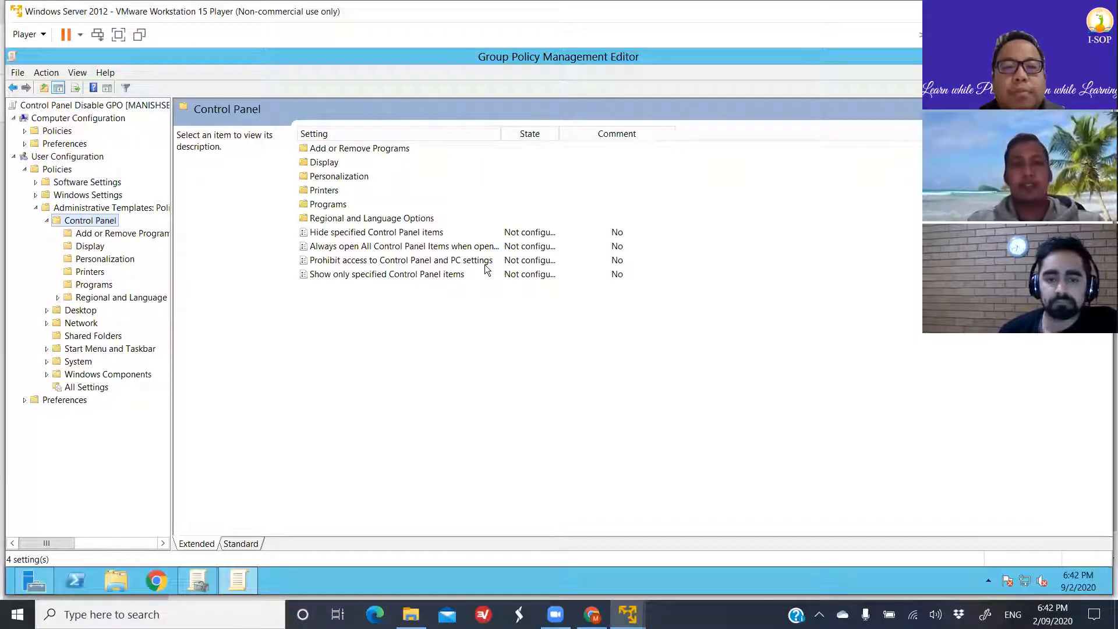
- Set the "Prohibit access to Control Panel and PC settings" policy to Enabled, apply it, and close the policy editor
{"action": "double_click", "coordinate": [464, 261]}
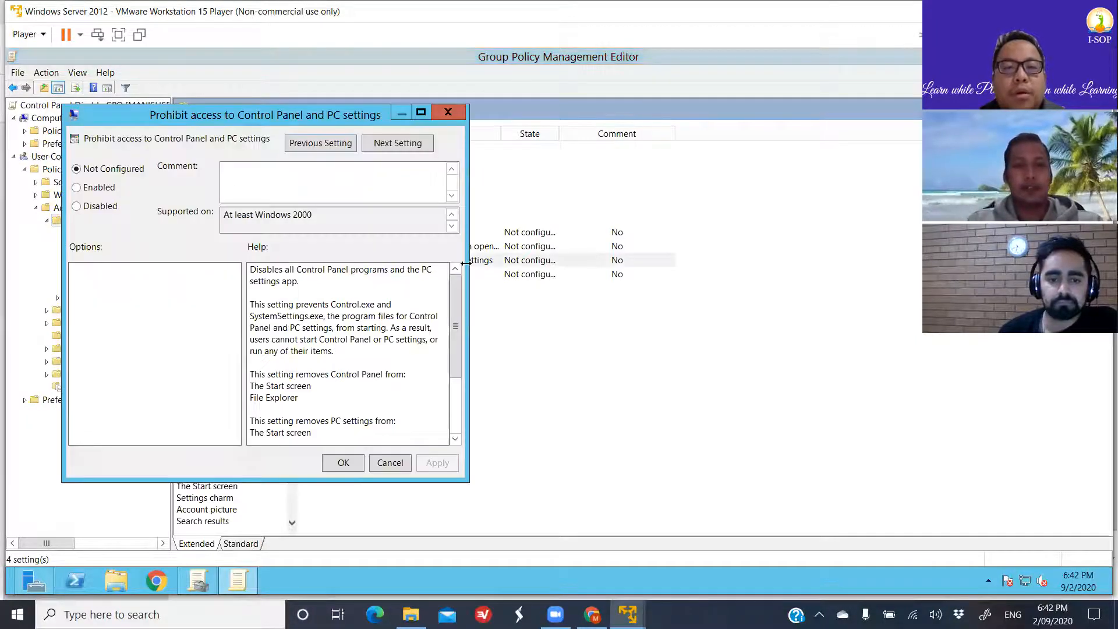
{"action": "left_click", "coordinate": [76, 188]}
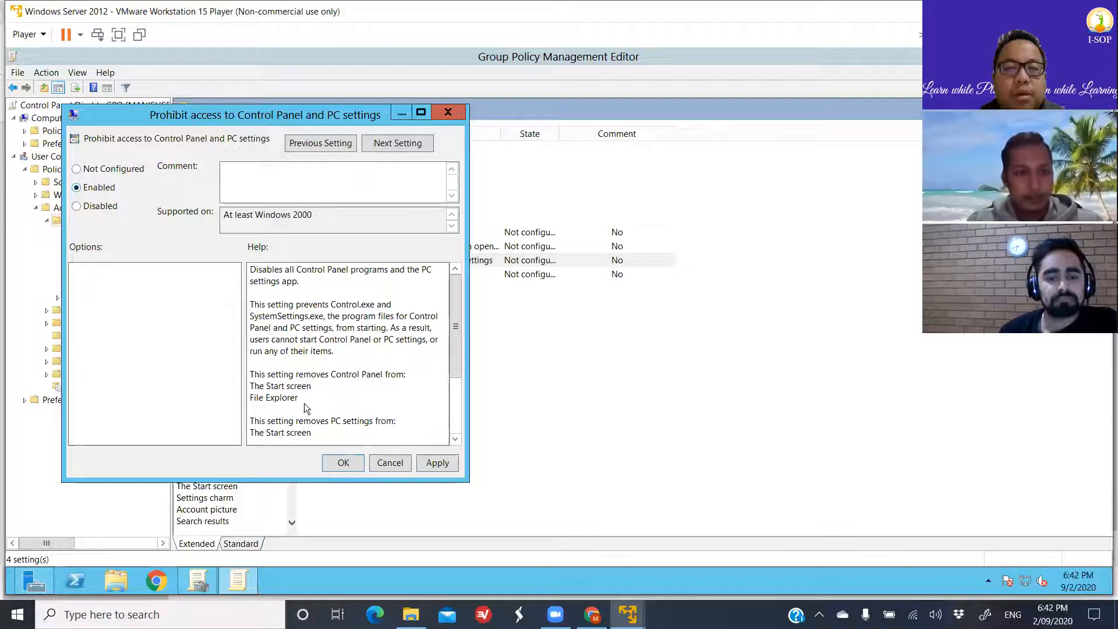
{"action": "left_click", "coordinate": [436, 463]}
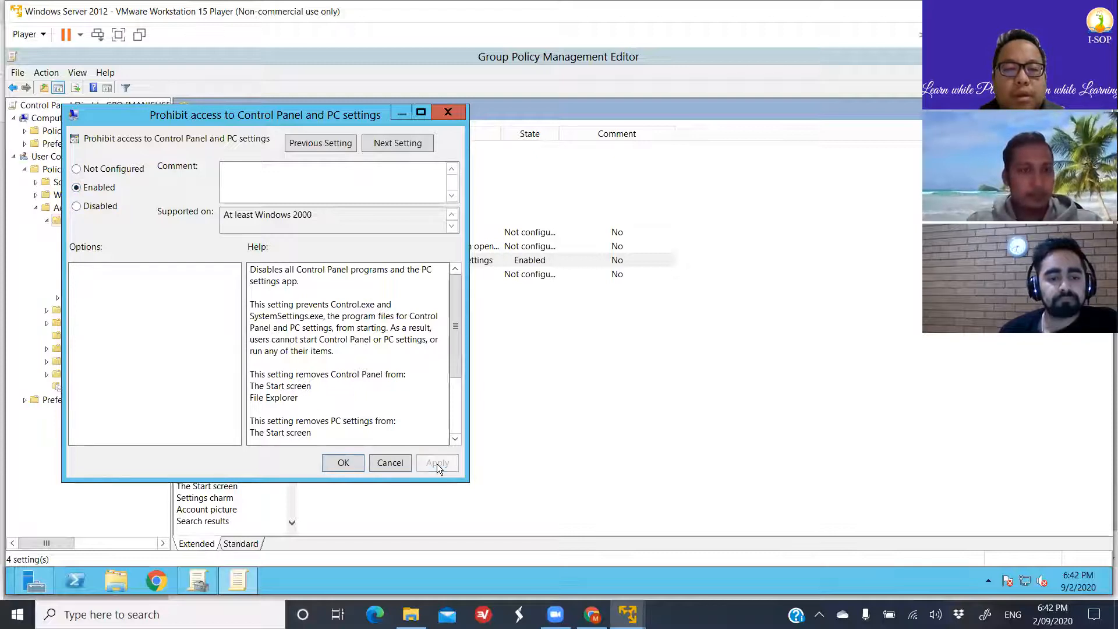
{"action": "left_click", "coordinate": [347, 463]}
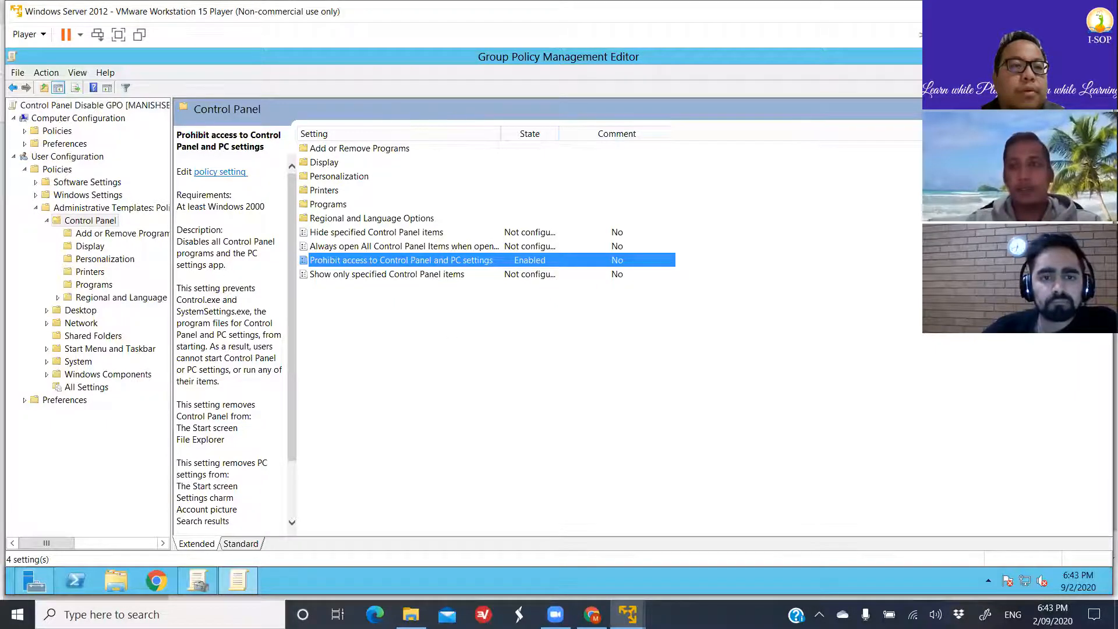
{"action": "left_click", "coordinate": [1099, 56]}
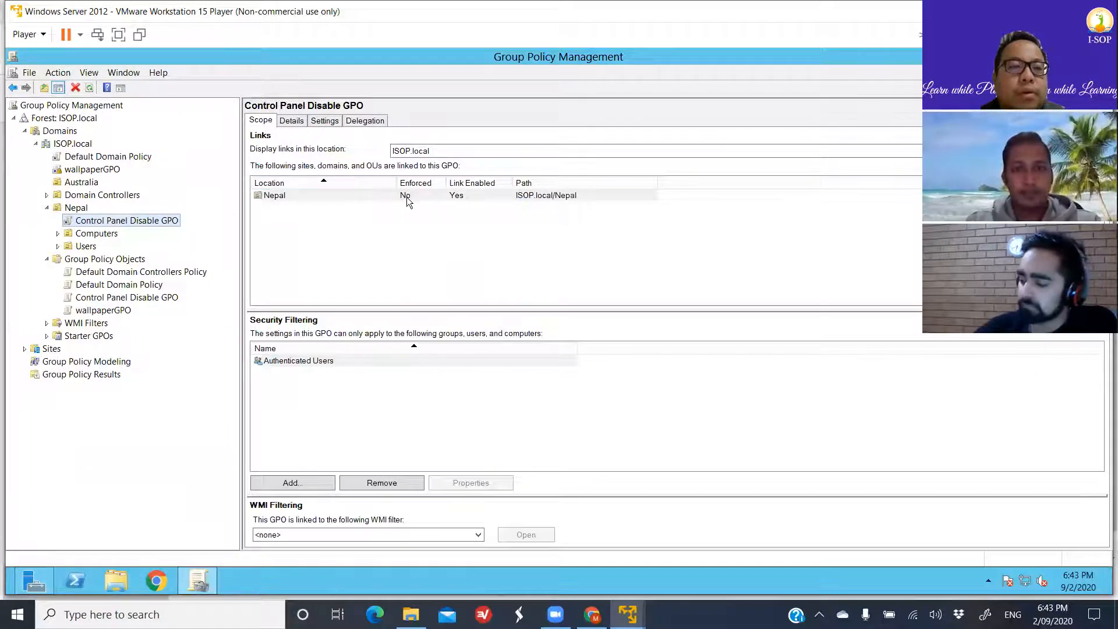
- Enforce the Control Panel Disable GPO link on Nepal and refresh the console, acknowledging the GPO link message
{"action": "right_click", "coordinate": [174, 223]}
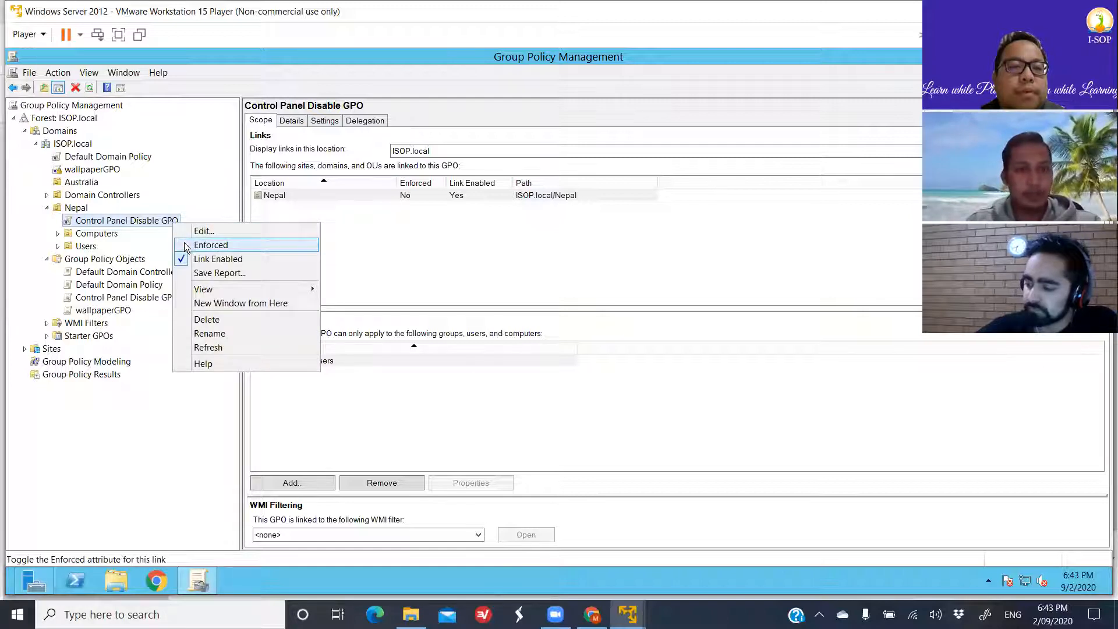
{"action": "left_click", "coordinate": [184, 242]}
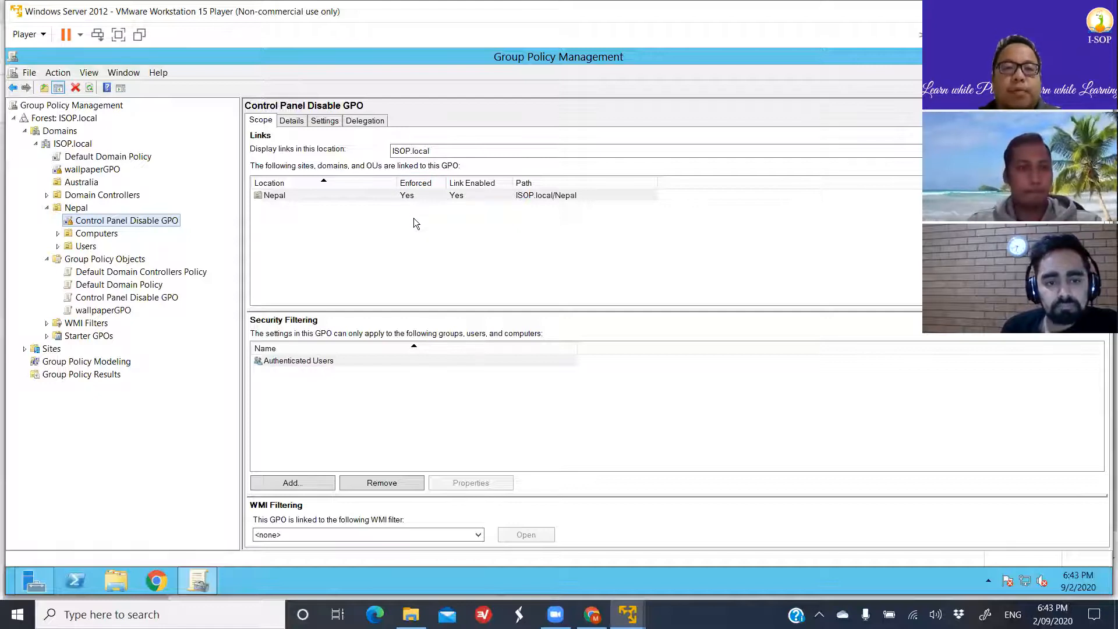
{"action": "left_click", "coordinate": [90, 88]}
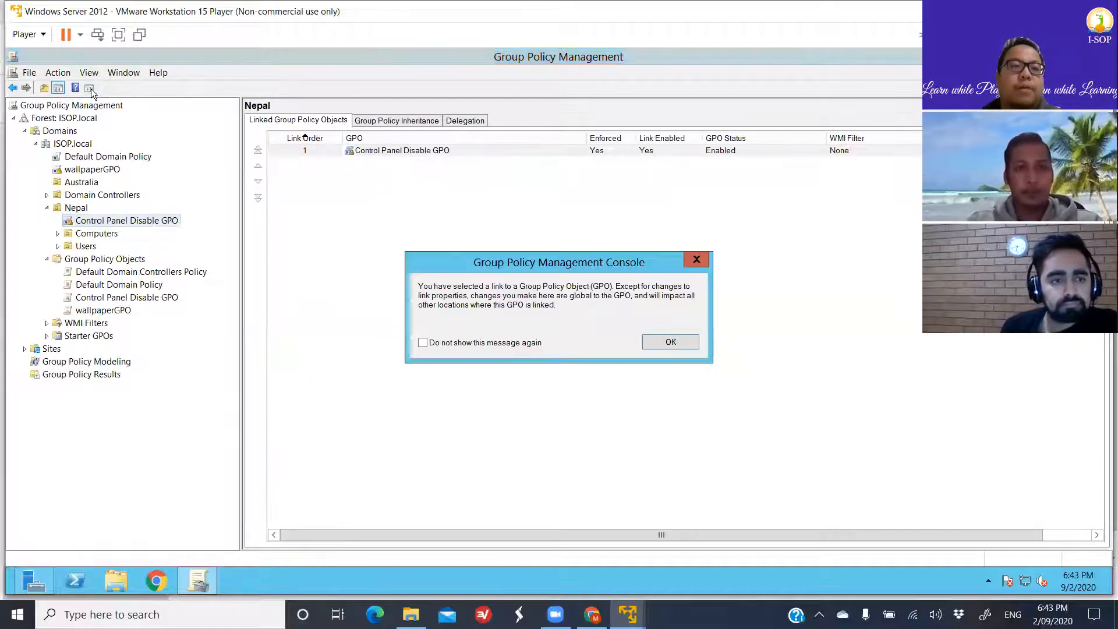
{"action": "left_click", "coordinate": [661, 341]}
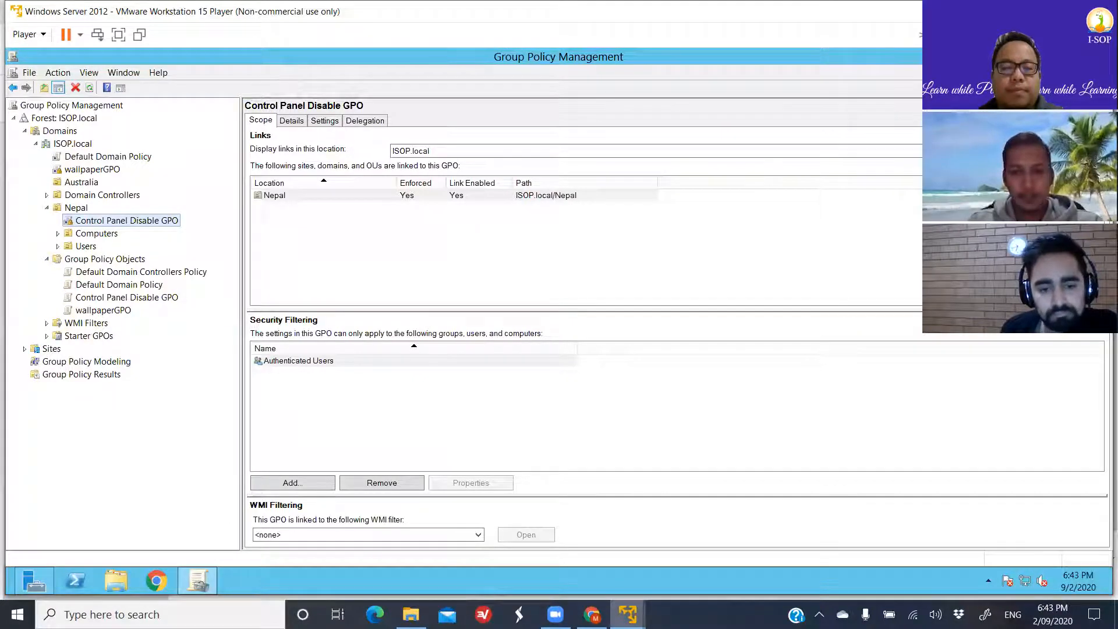
- Switch to the Windows 10 x64 virtual machine, check access to Control Panel using the Run command control, and close Control Panel
{"action": "mouse_move", "coordinate": [627, 615]}
{"action": "left_click", "coordinate": [663, 558]}
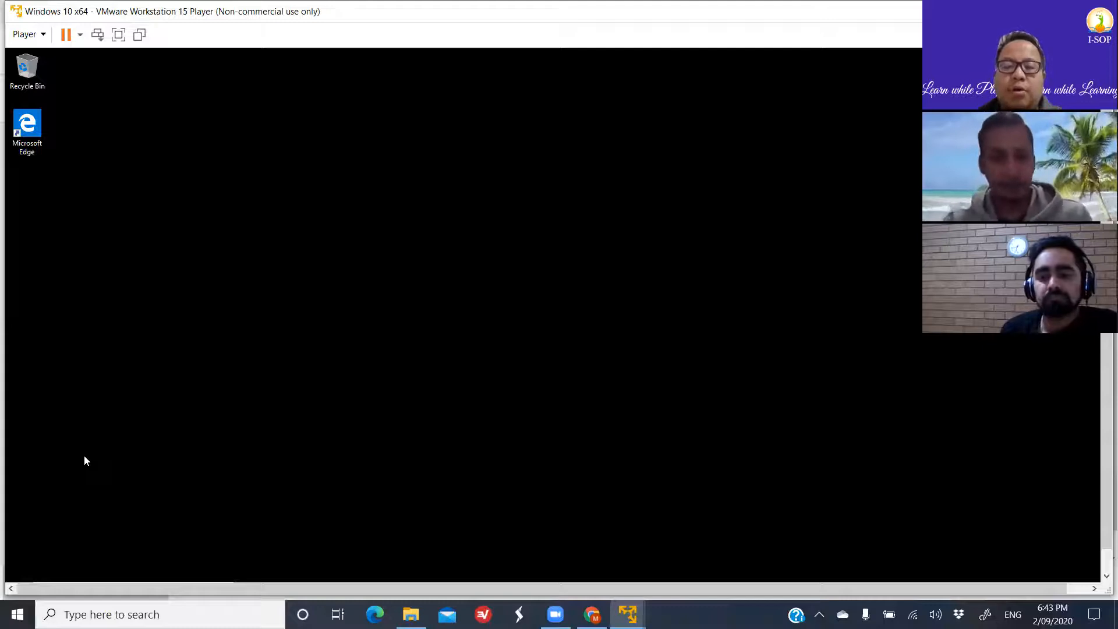
{"action": "key", "text": "super+r"}
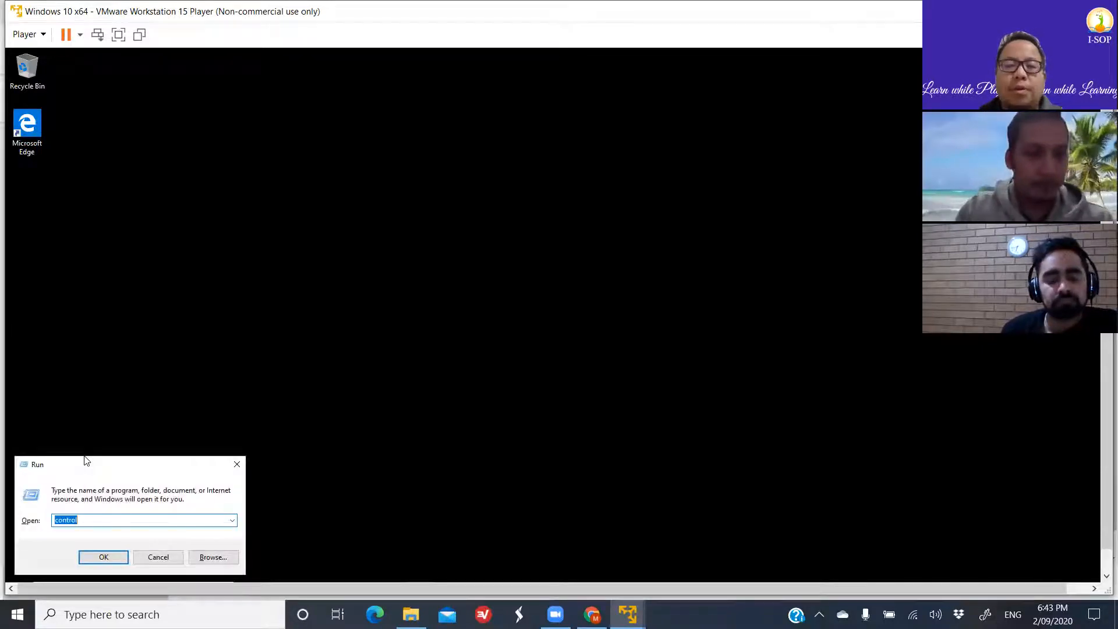
{"action": "key", "text": "Return"}
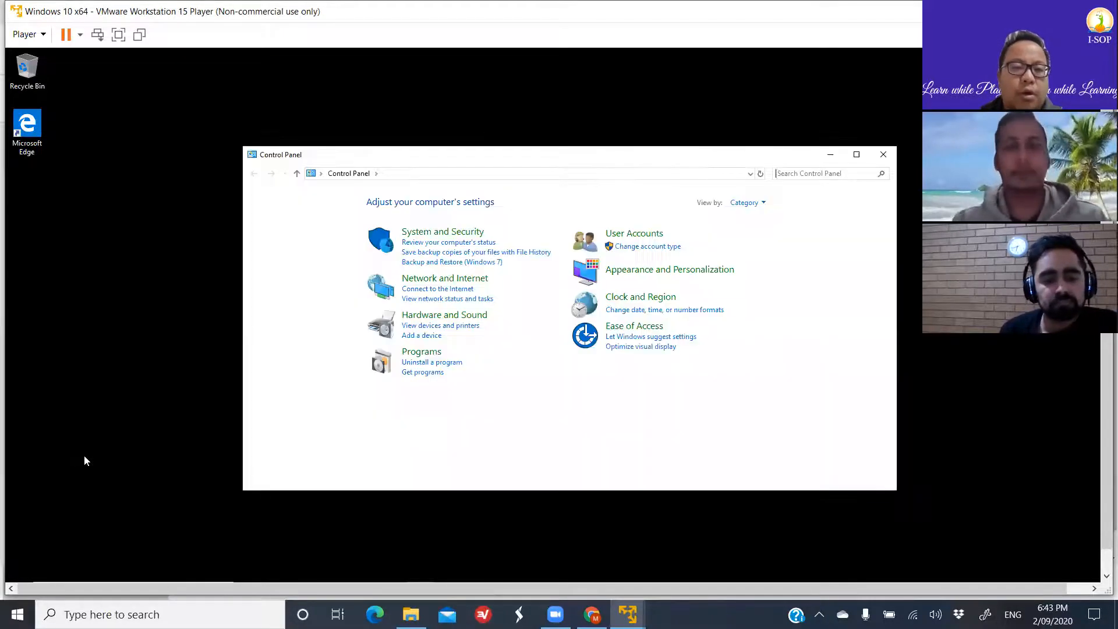
{"action": "left_click", "coordinate": [879, 158]}
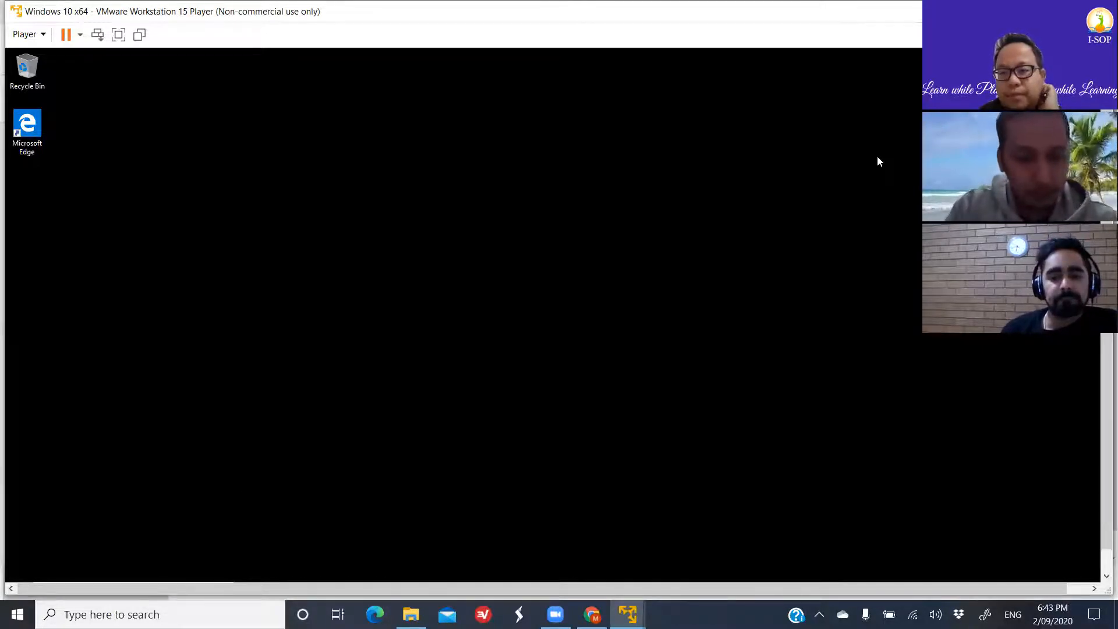
- Open a Command Prompt on the Windows 10 client by running cmd
{"action": "key", "text": "super+r"}
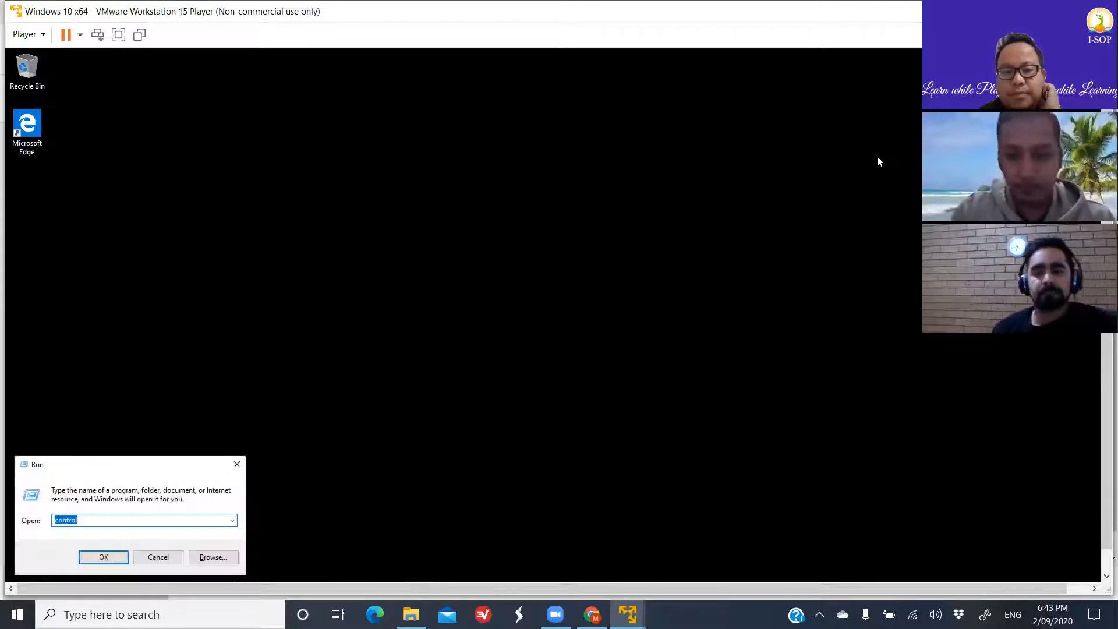
{"action": "type", "text": "cmd"}
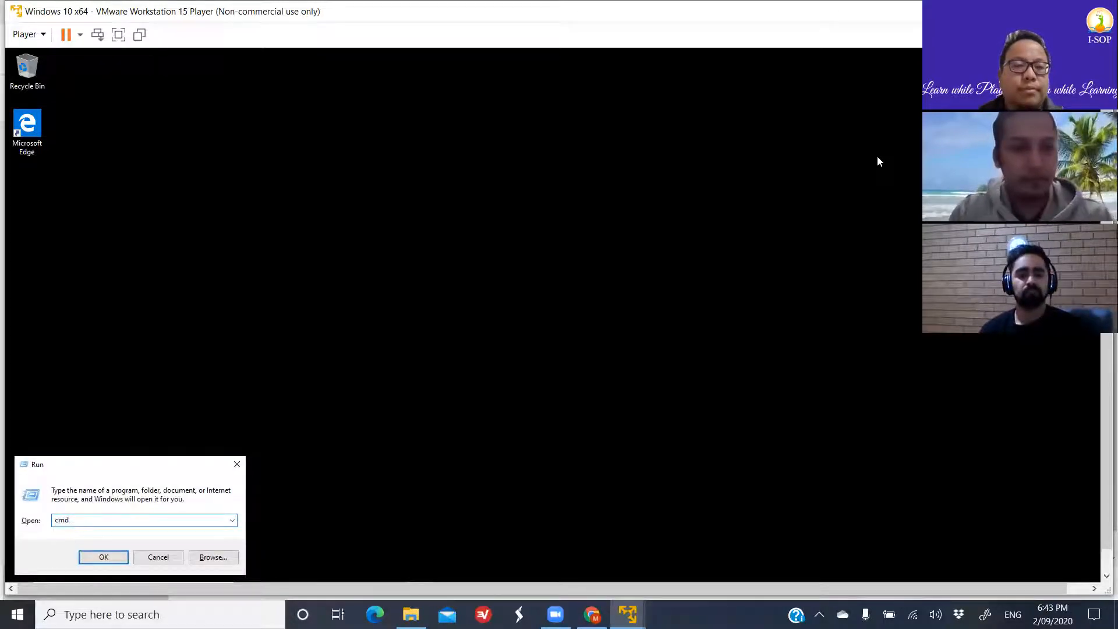
{"action": "key", "text": "Return"}
{"action": "left_click", "coordinate": [312, 158]}
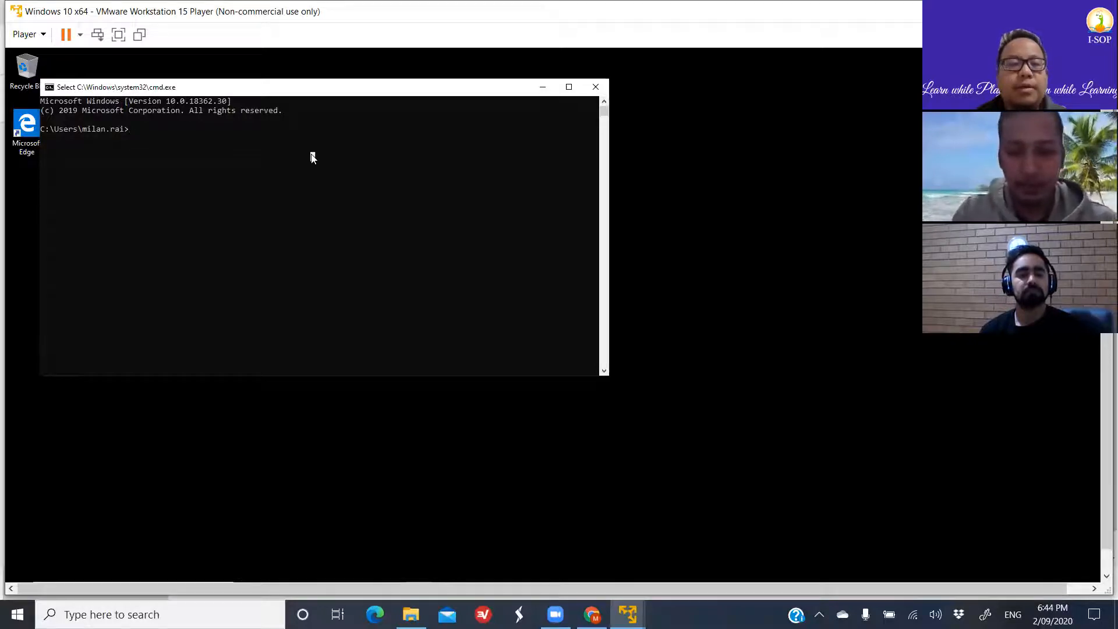
- Try to force a Group Policy update with the command gpupdate \force
{"action": "type", "text": "gpupdate \\"}
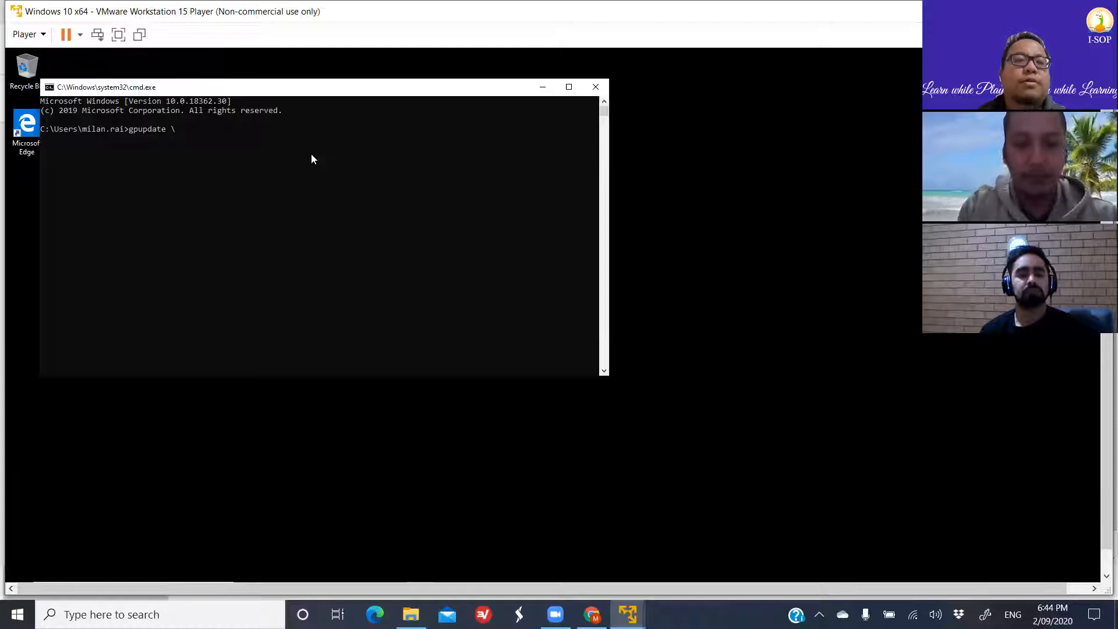
{"action": "type", "text": "force"}
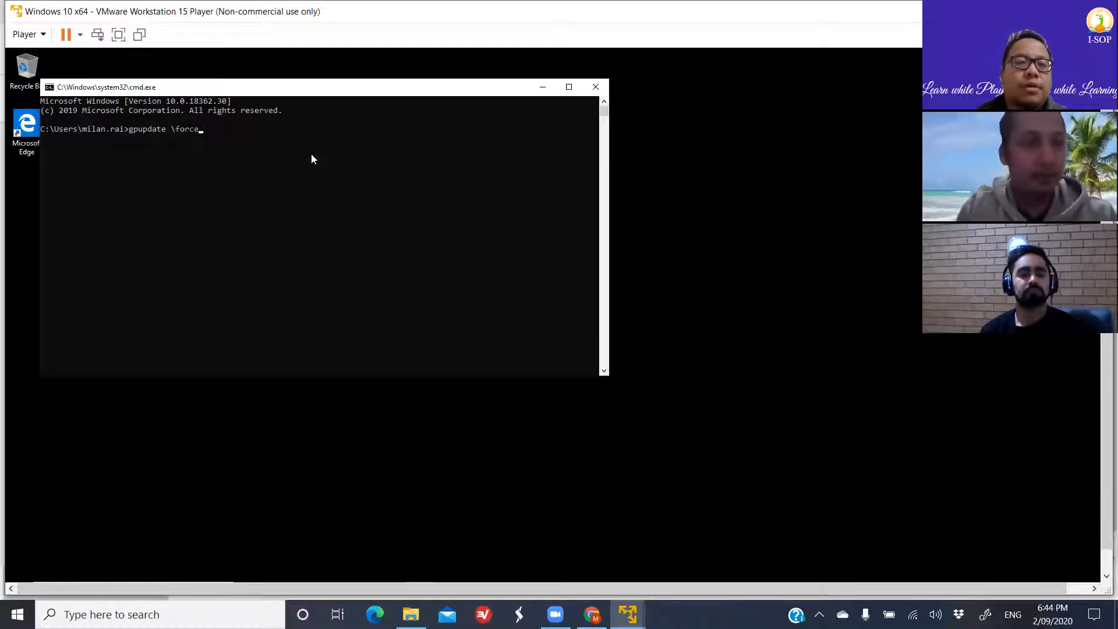
{"action": "key", "text": "Return"}
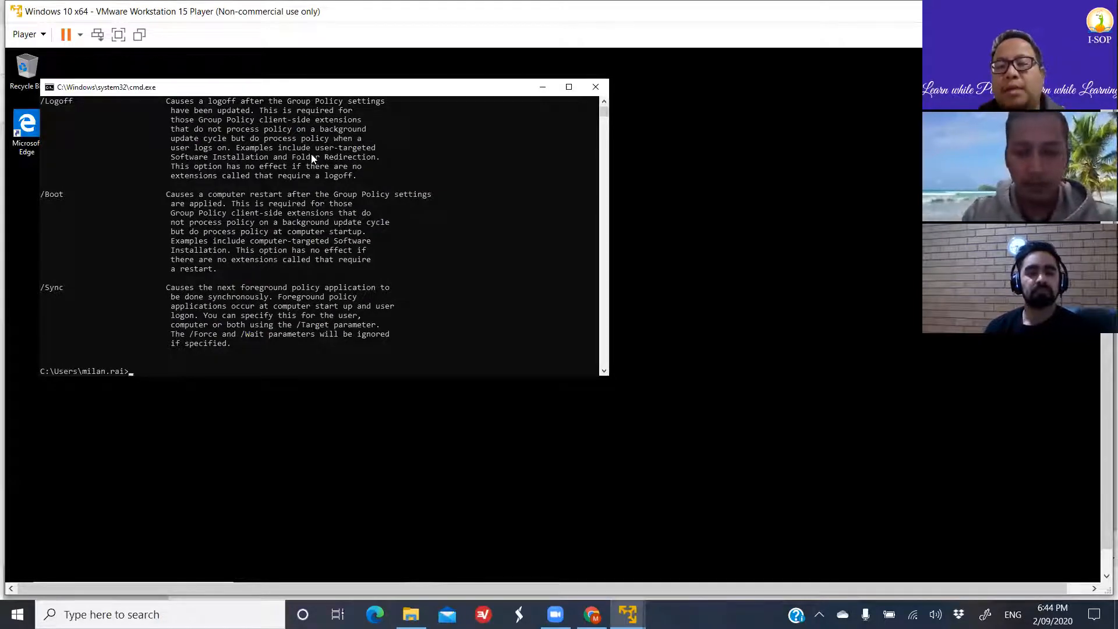
- Force a Group Policy update on the client with gpupdate /force and close the Command Prompt
{"action": "type", "text": "gp"}
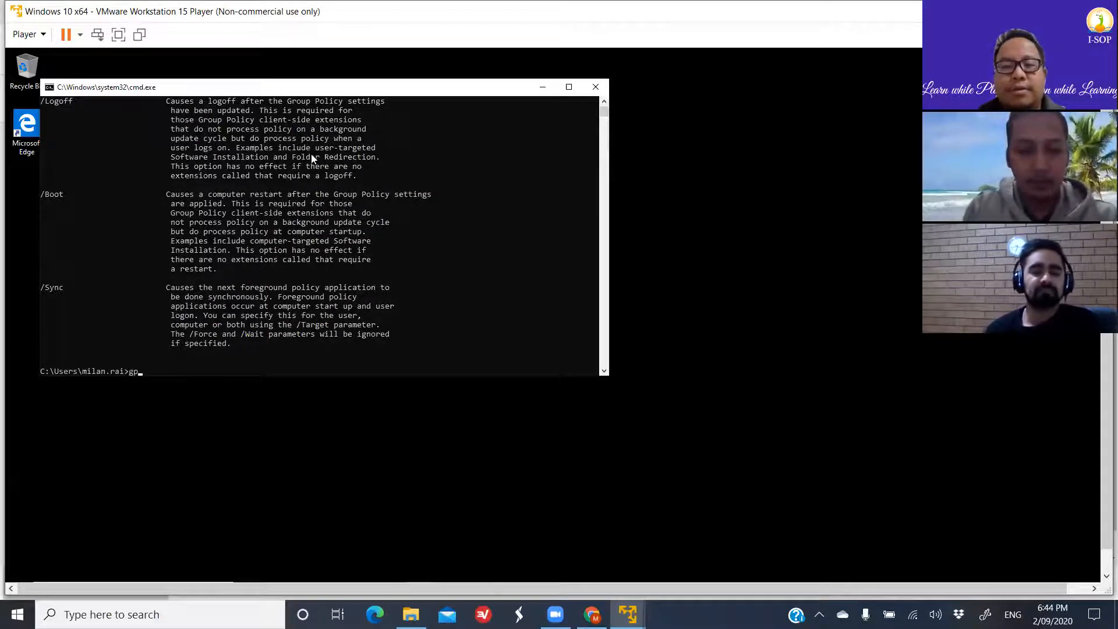
{"action": "type", "text": "updat"}
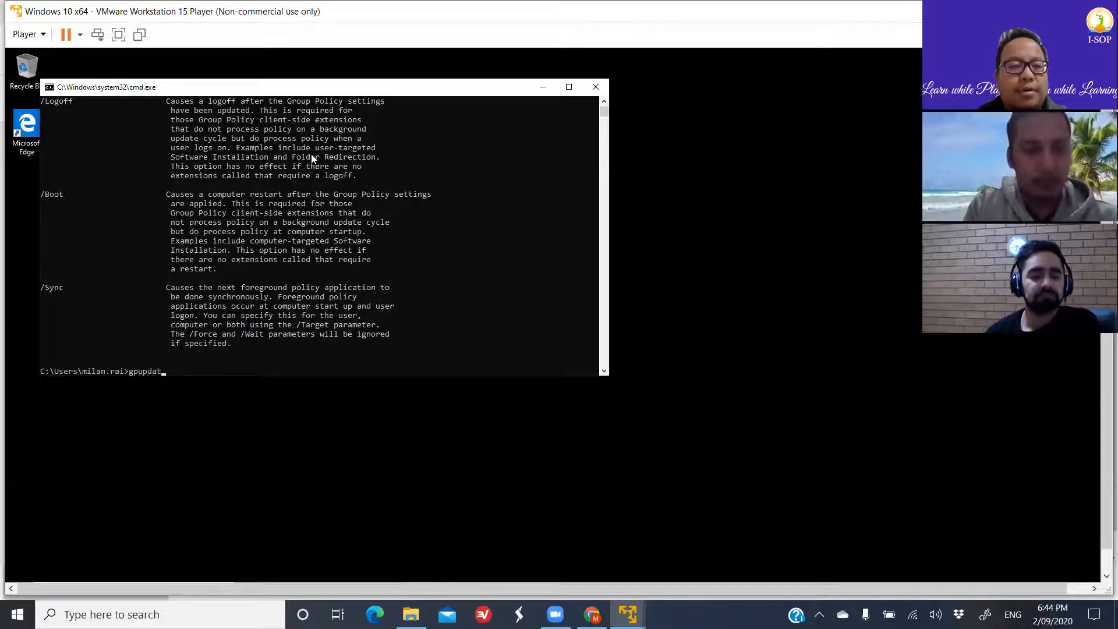
{"action": "type", "text": "e /force"}
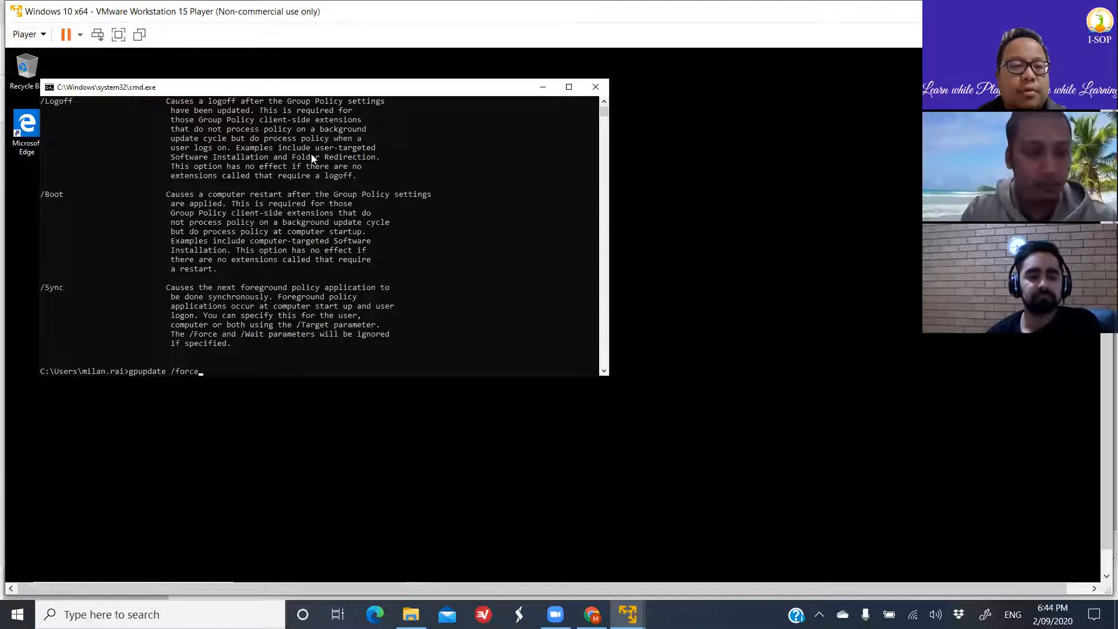
{"action": "key", "text": "Return"}
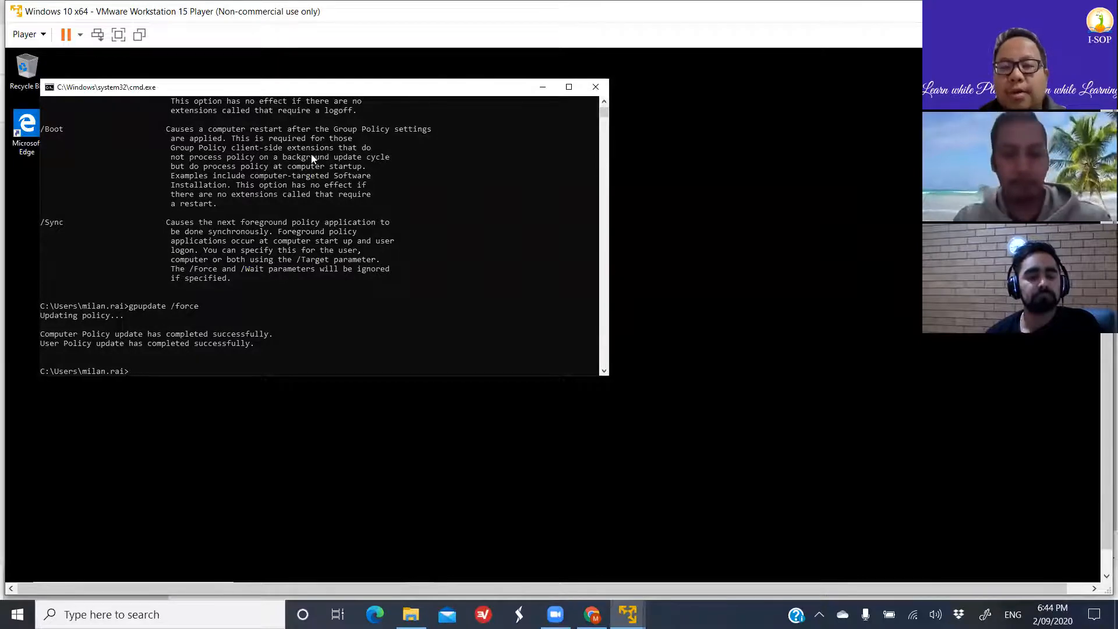
{"action": "type", "text": "r"}
{"action": "key", "text": "BackSpace"}
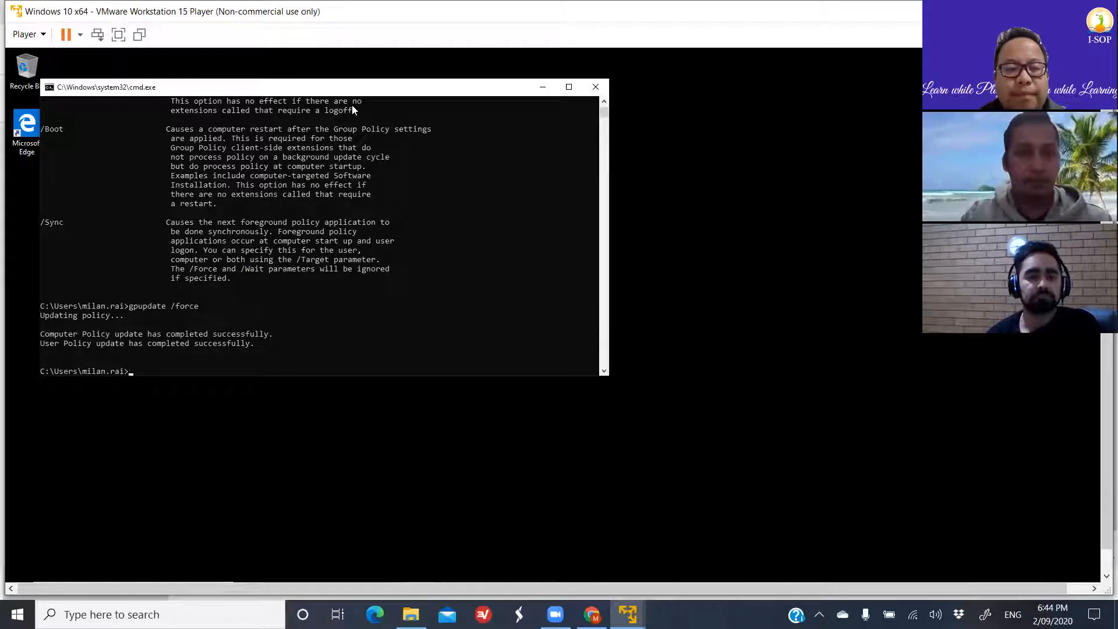
{"action": "left_click", "coordinate": [595, 87]}
- Test Control Panel access on the client again with the Run command control, and dismiss the resulting message
{"action": "key", "text": "super+r"}
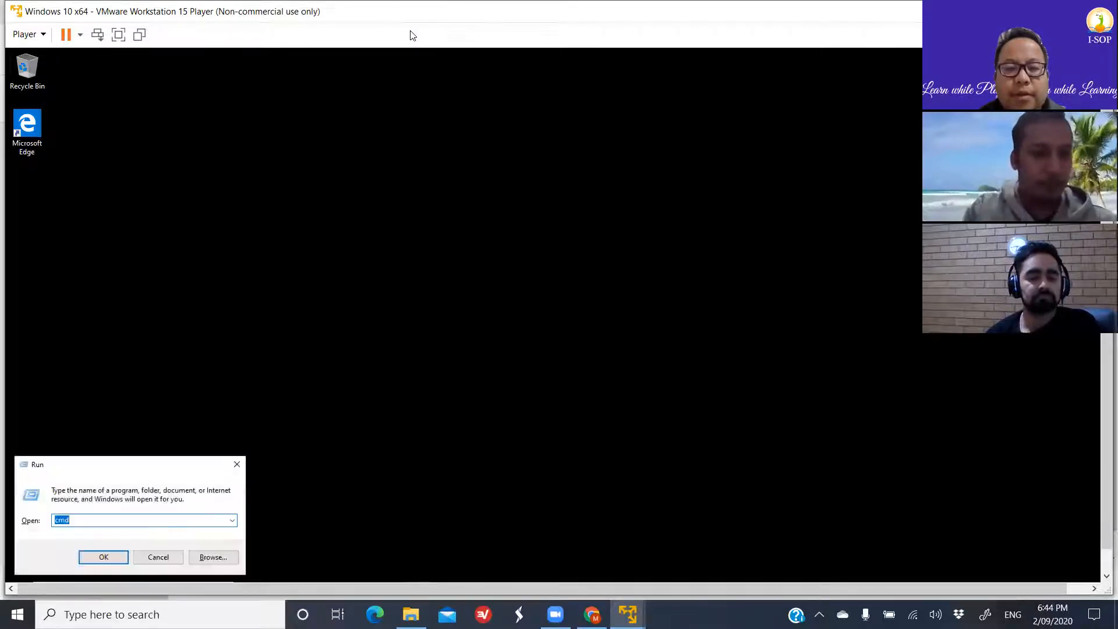
{"action": "type", "text": "control"}
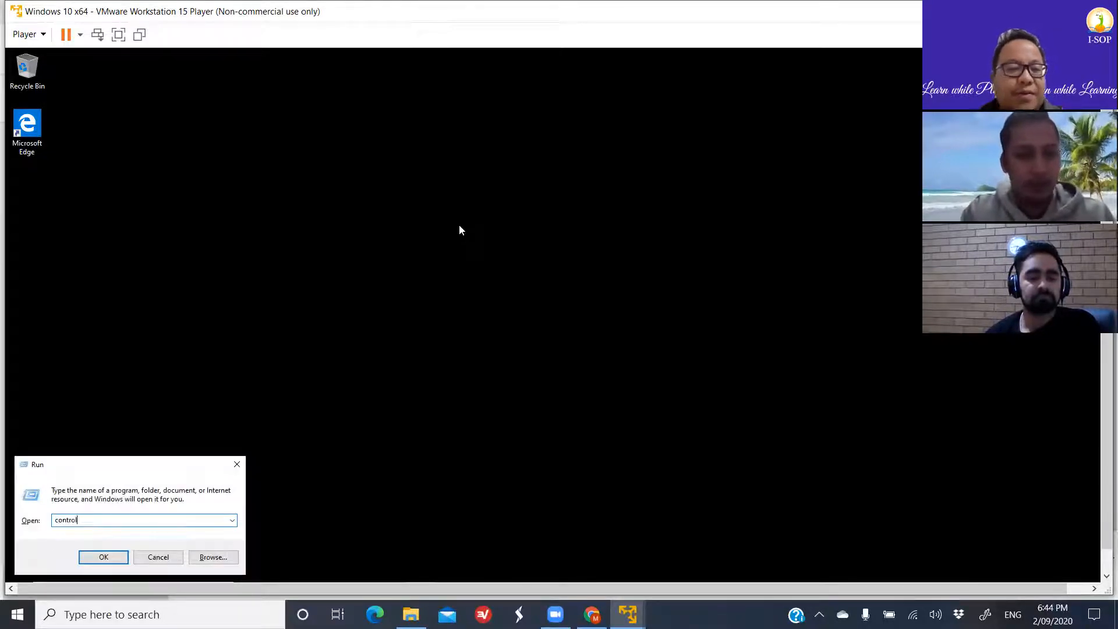
{"action": "key", "text": "Return"}
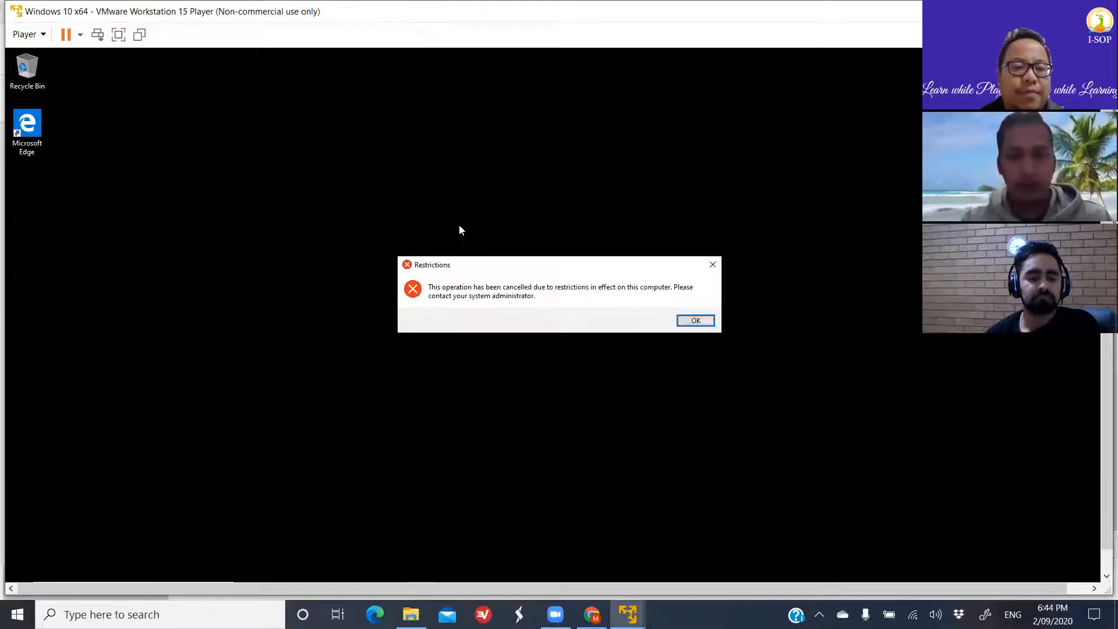
{"action": "left_click", "coordinate": [691, 324]}
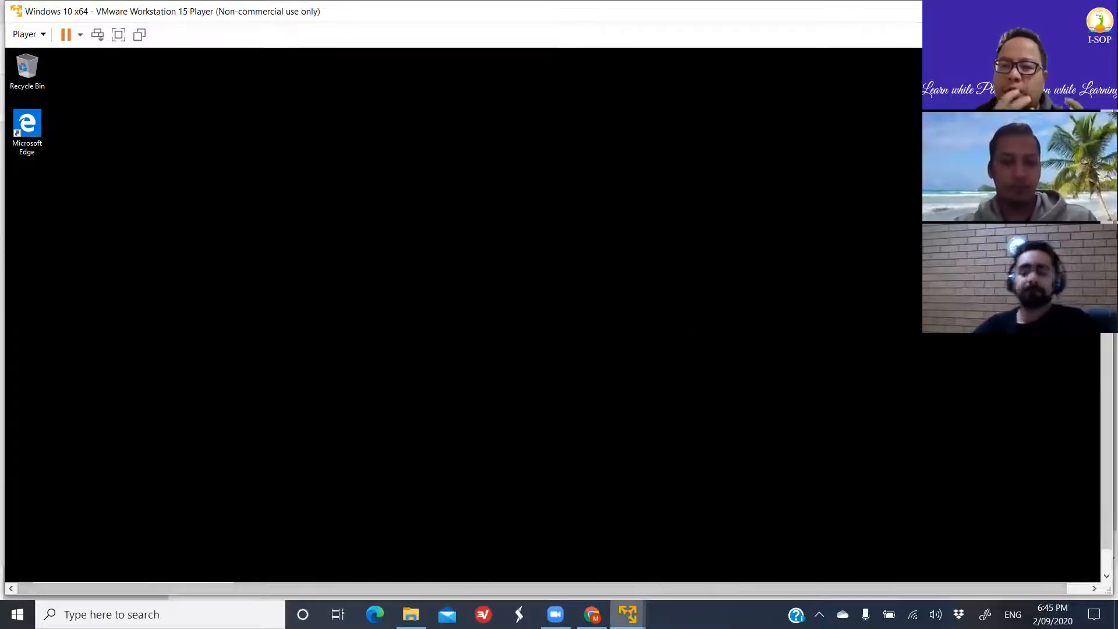
- Switch to the Windows Server 2012 virtual machine and open the Control Panel Disable GPO under Nepal in a maximized policy editor
{"action": "mouse_move", "coordinate": [628, 614]}
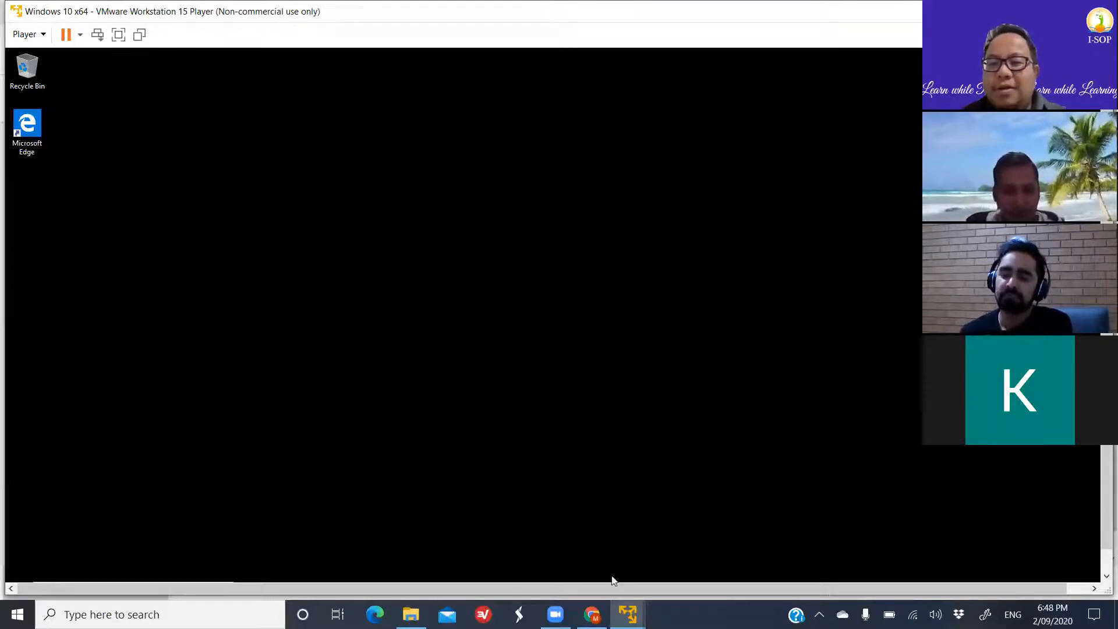
{"action": "mouse_move", "coordinate": [627, 614]}
{"action": "left_click", "coordinate": [560, 539]}
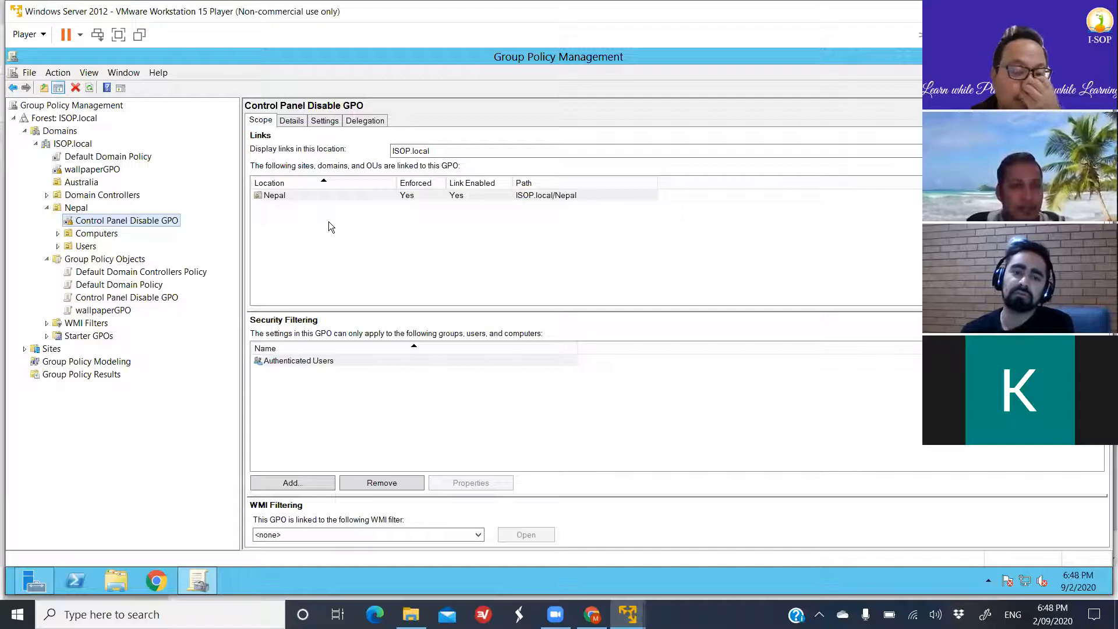
{"action": "left_click", "coordinate": [281, 197]}
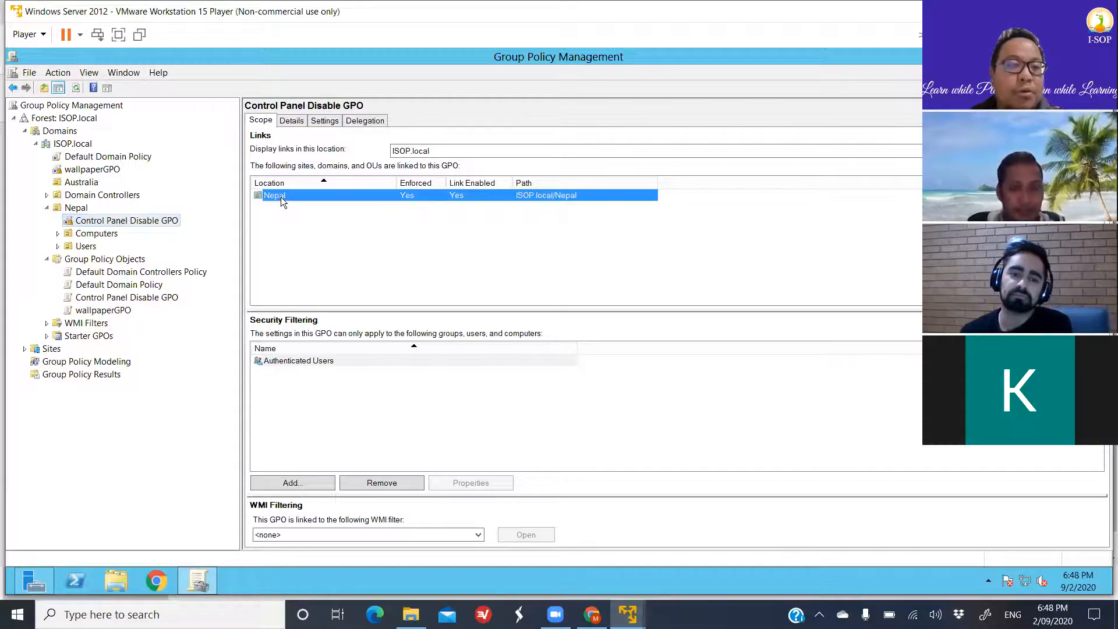
{"action": "right_click", "coordinate": [281, 198]}
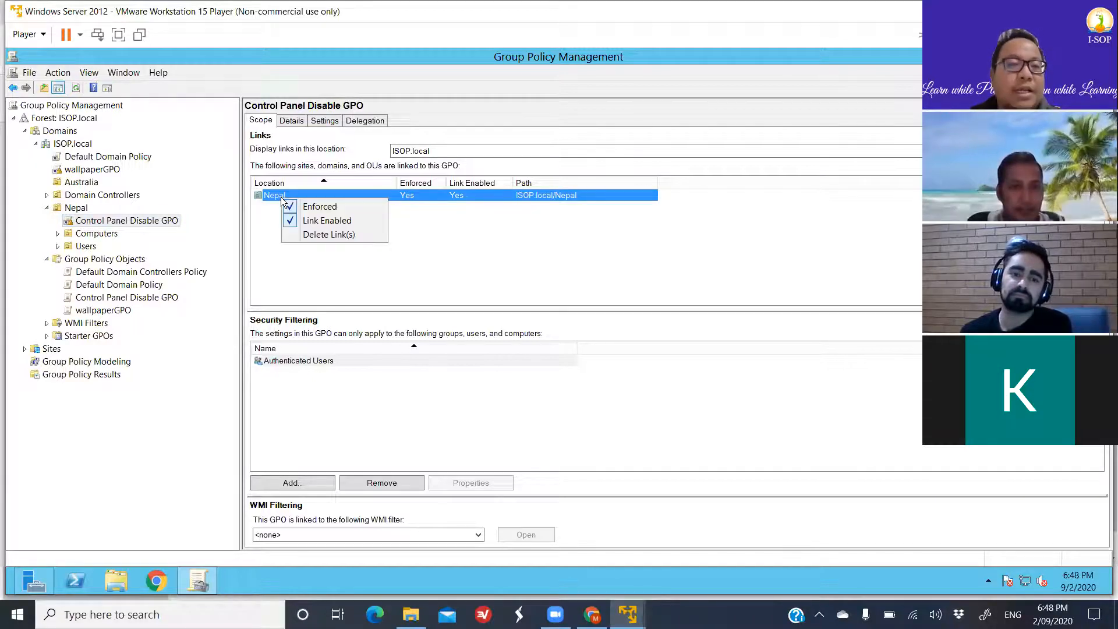
{"action": "left_click", "coordinate": [151, 221]}
{"action": "right_click", "coordinate": [151, 221]}
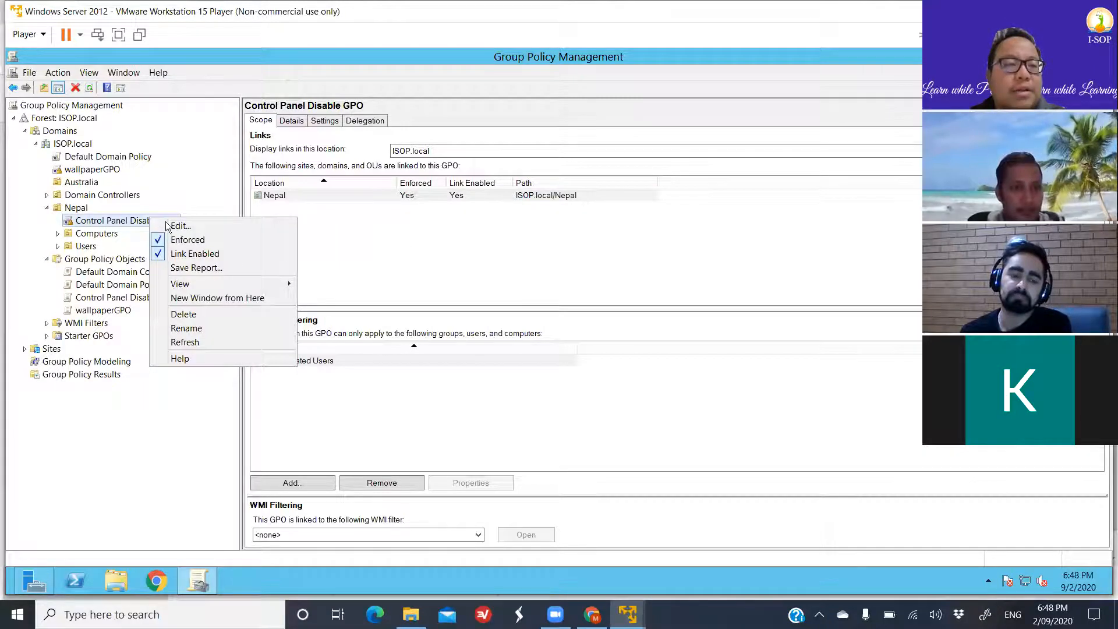
{"action": "left_click", "coordinate": [174, 224]}
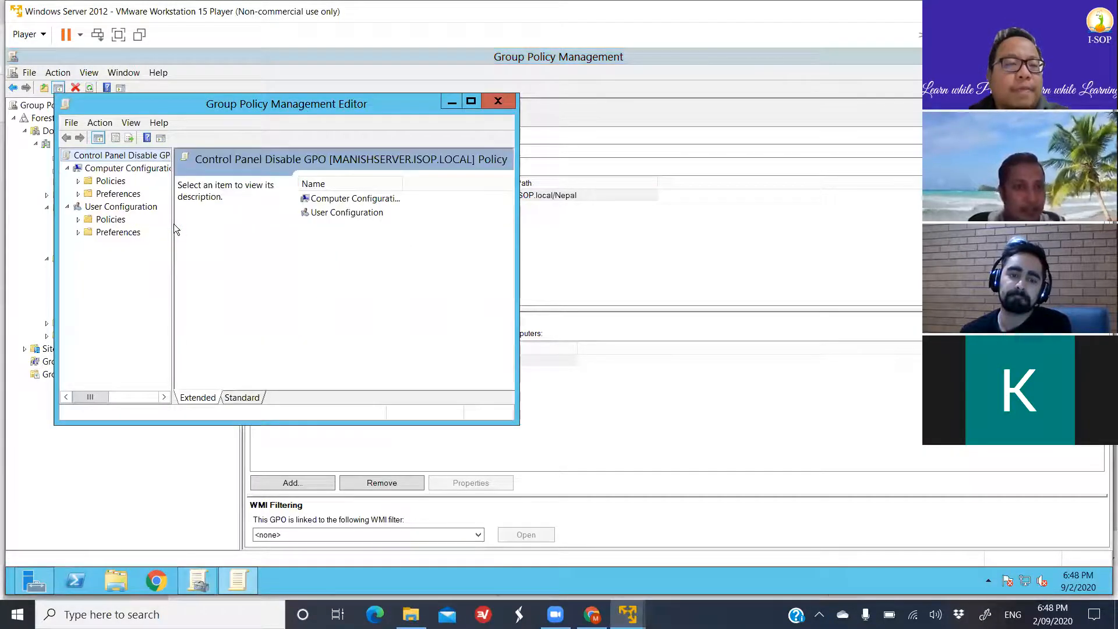
{"action": "left_click", "coordinate": [471, 102]}
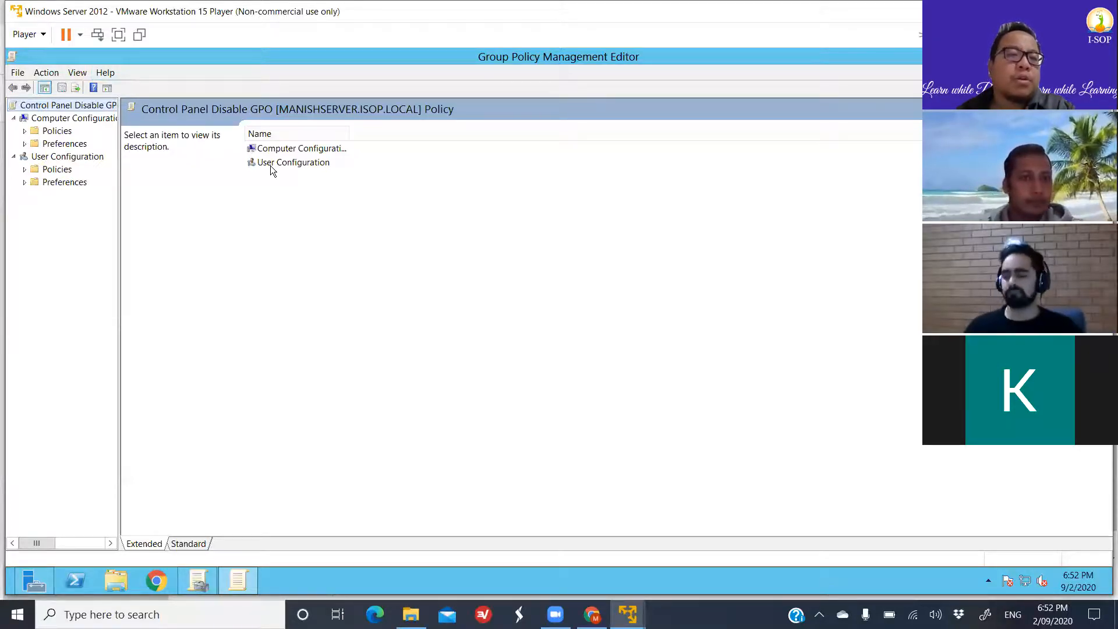
- Examine the Windows Settings policies under User Configuration, widening the tree to read the full names, and collapse Windows Settings
{"action": "left_click", "coordinate": [24, 170]}
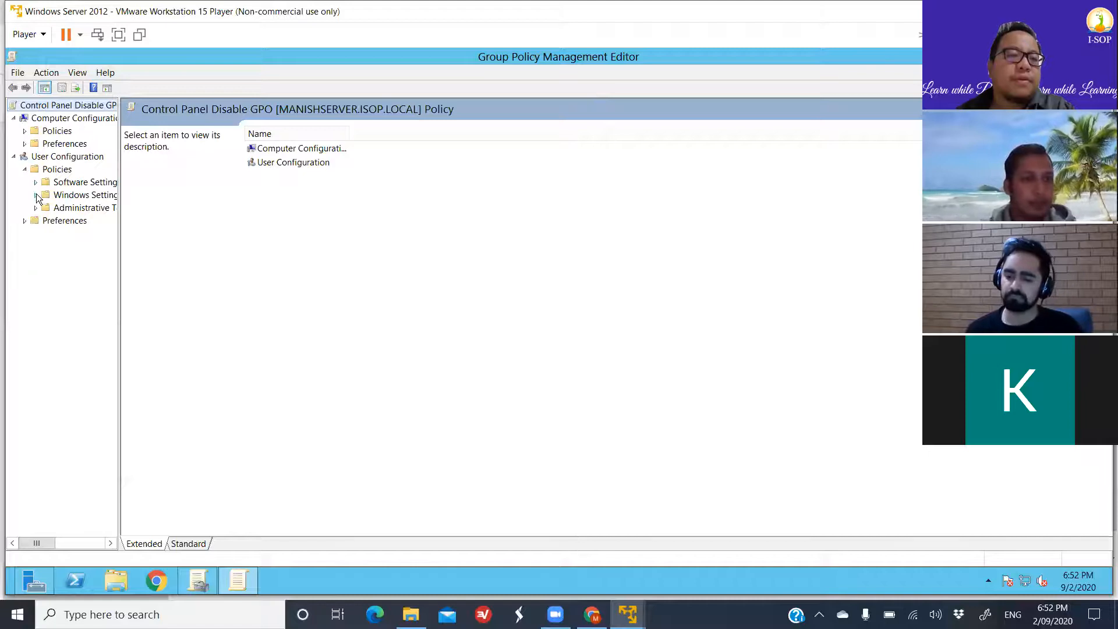
{"action": "left_click", "coordinate": [37, 195]}
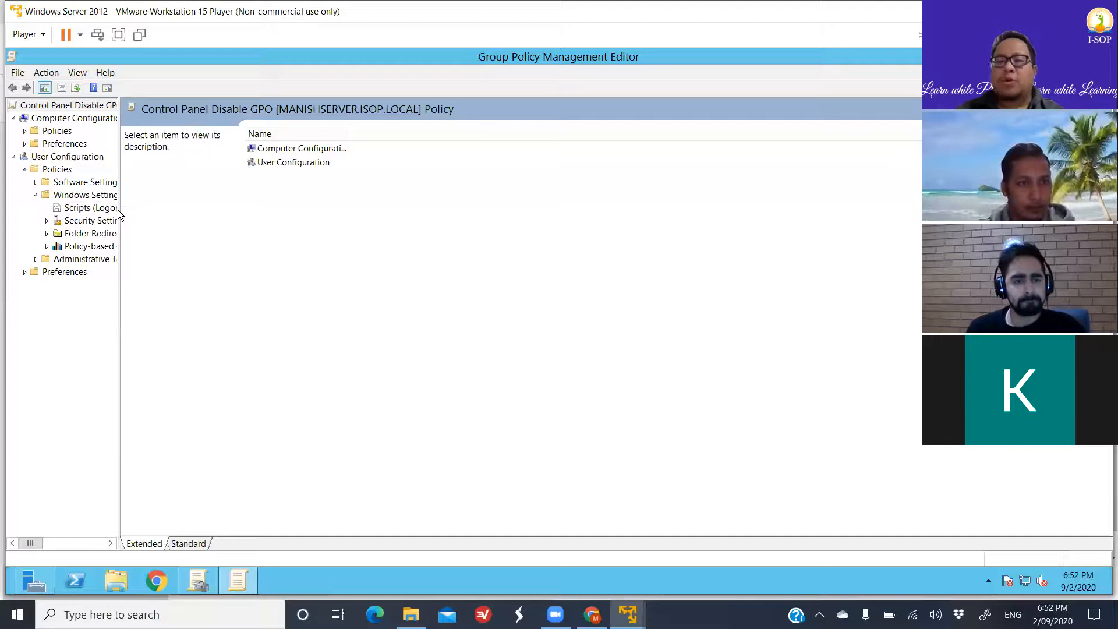
{"action": "left_click_drag", "start_coordinate": [119, 209], "coordinate": [228, 202]}
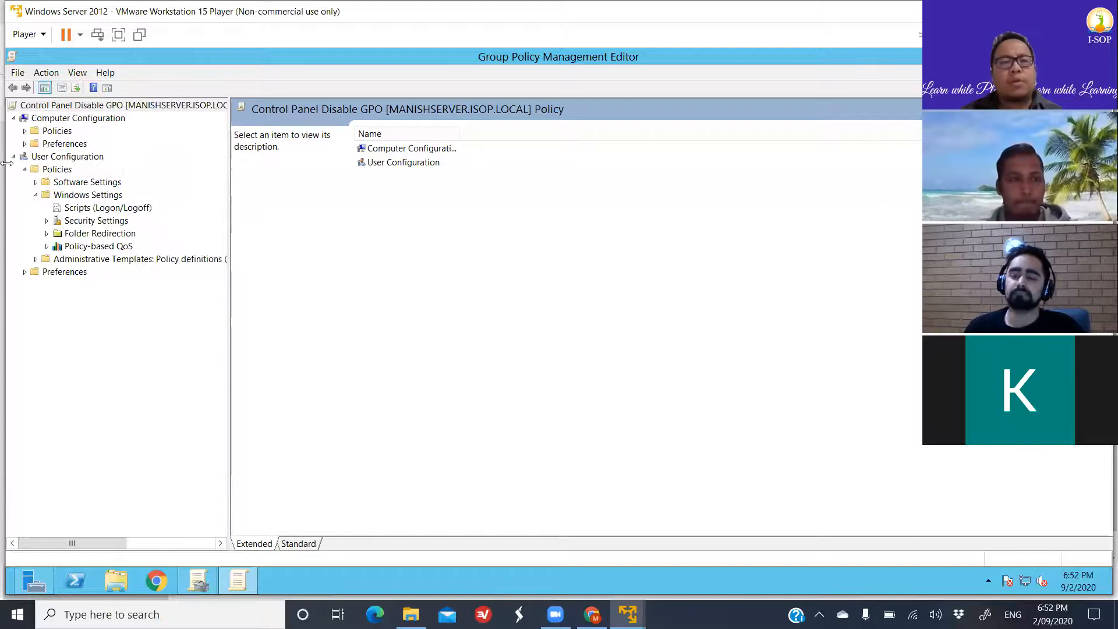
{"action": "left_click", "coordinate": [36, 196]}
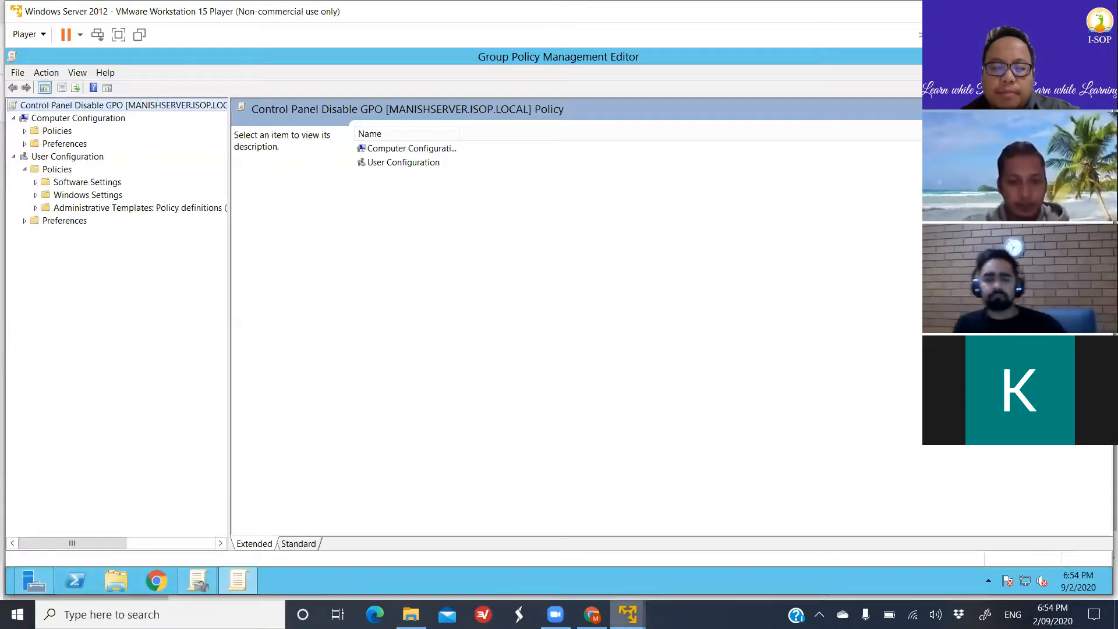
- Switch to the Windows 10 virtual machine and open a Command Prompt with the Run command cmd
{"action": "mouse_move", "coordinate": [627, 614]}
{"action": "left_click", "coordinate": [717, 511]}
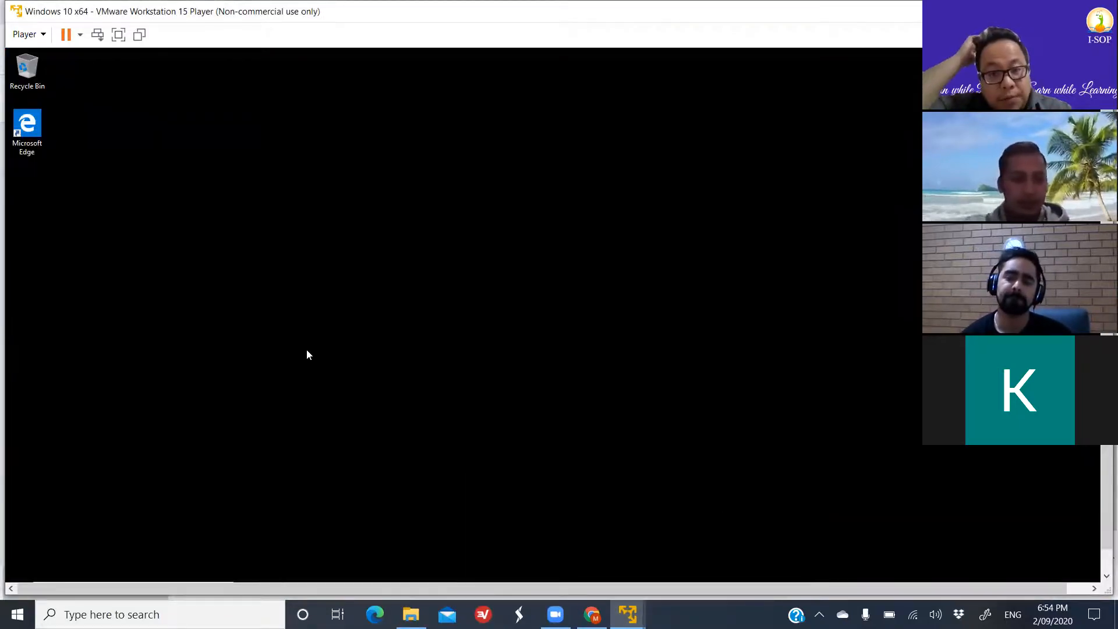
{"action": "key", "text": "super+r"}
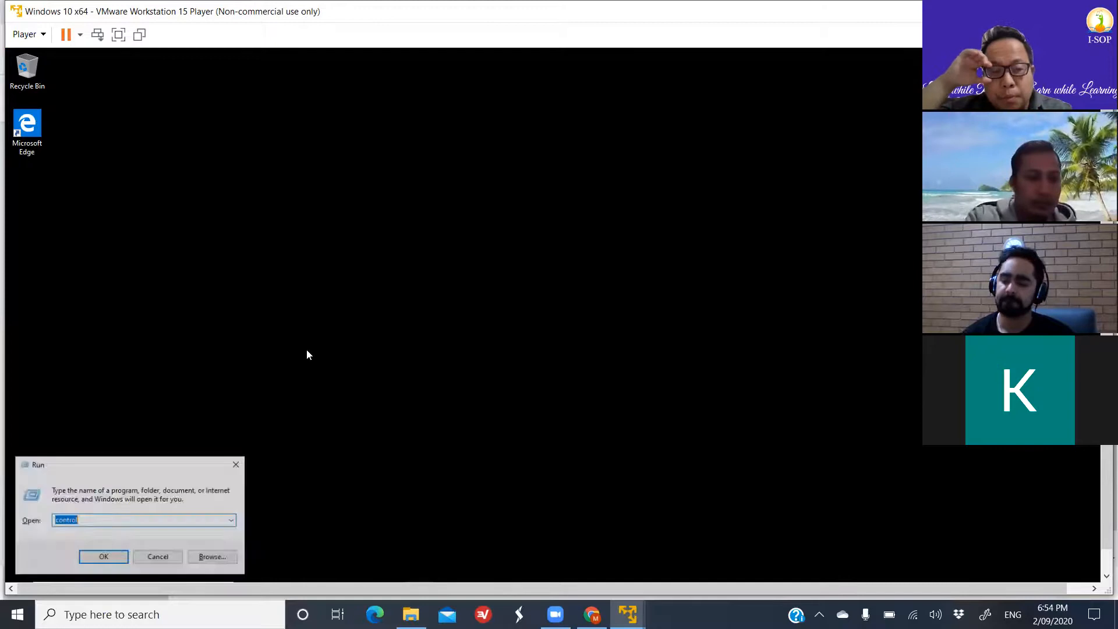
{"action": "type", "text": "cmd"}
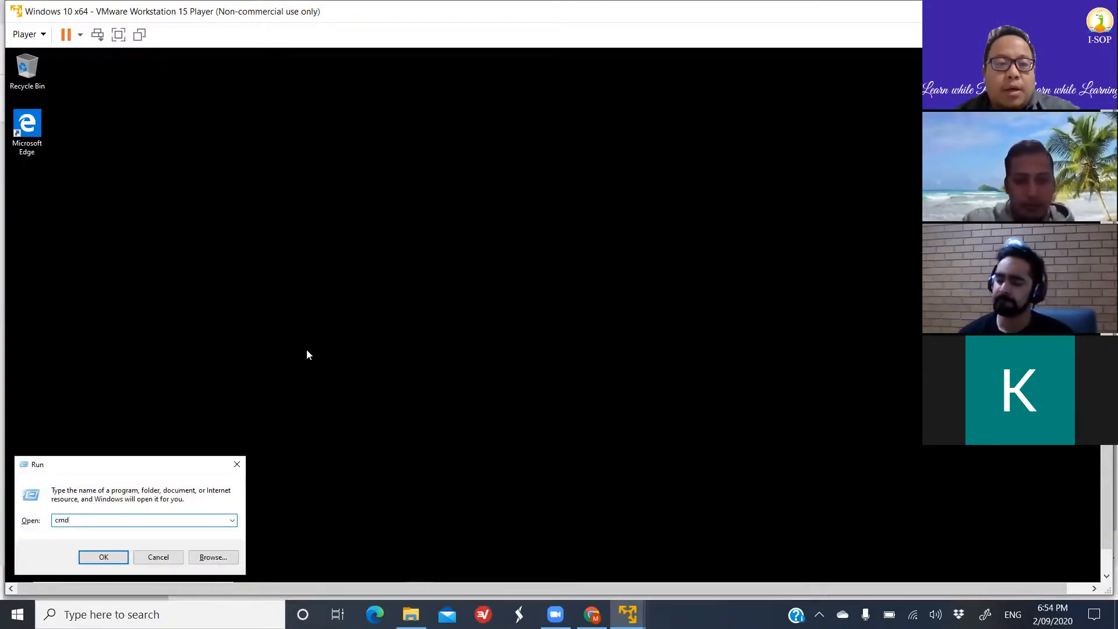
{"action": "key", "text": "Return"}
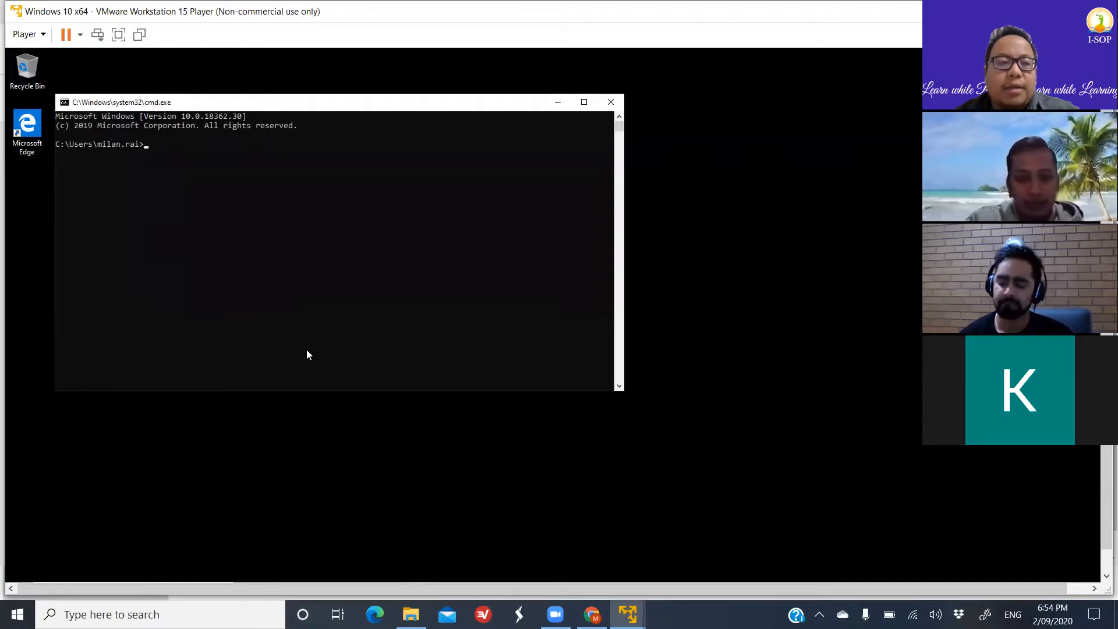
- Try to query the applied Group Policy results with gpupdate /result, and read through the command's output
{"action": "type", "text": "gpedit"}
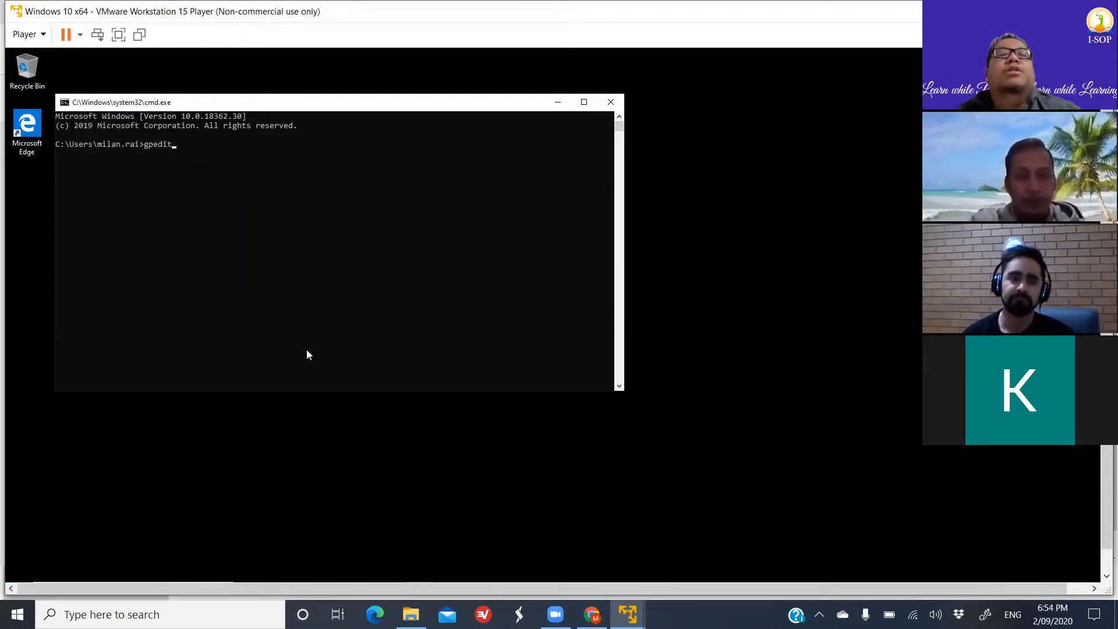
{"action": "key", "text": "BackSpace"}
{"action": "key", "text": "BackSpace"}
{"action": "key", "text": "BackSpace"}
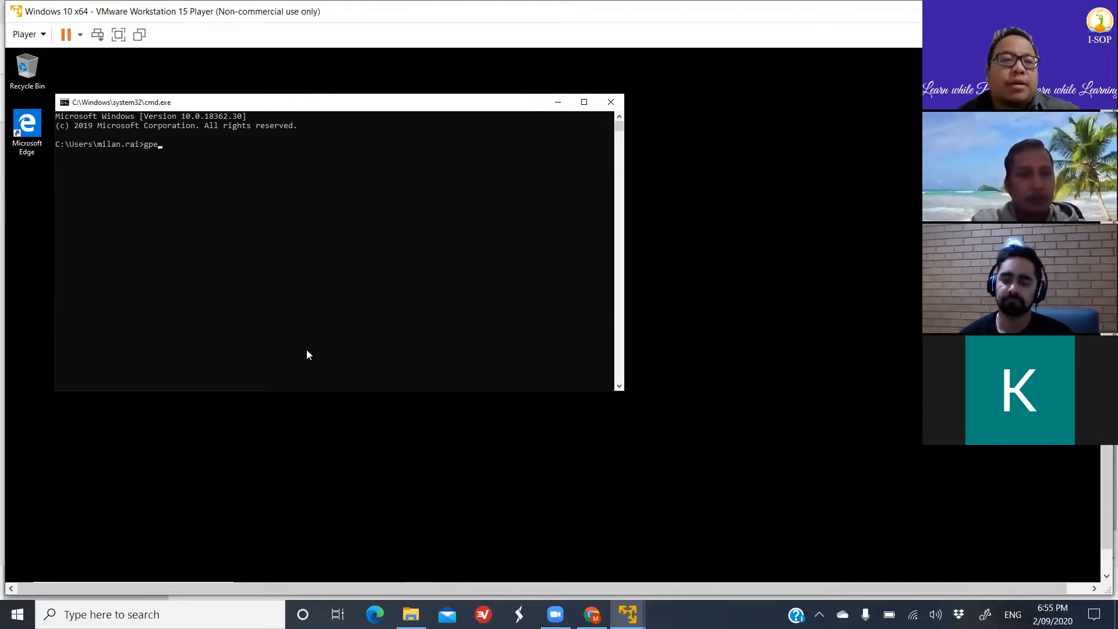
{"action": "type", "text": "update"}
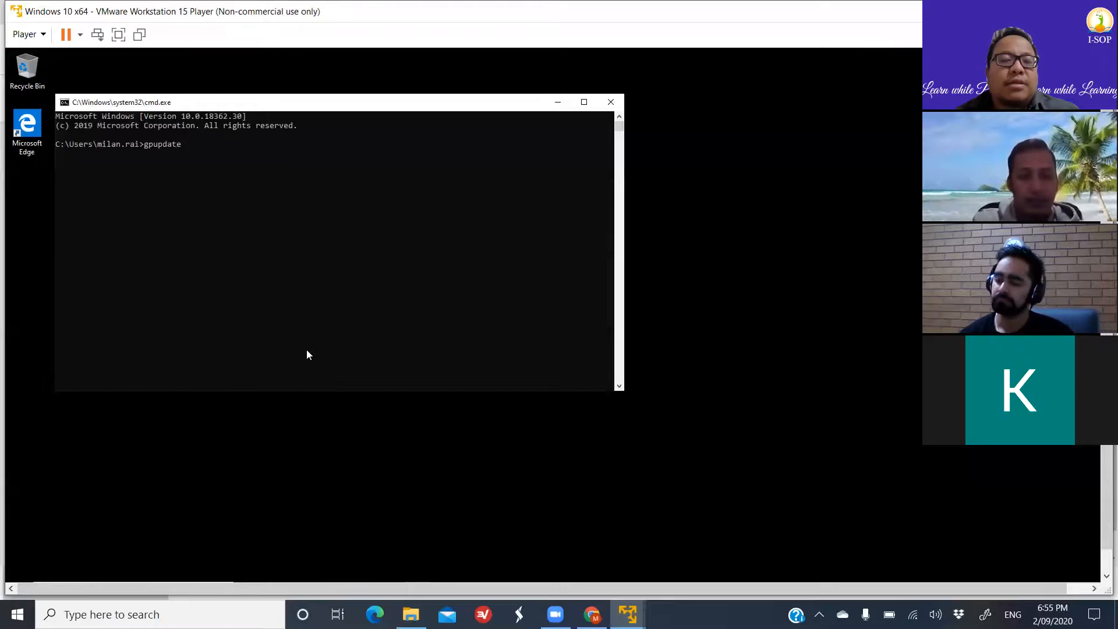
{"action": "type", "text": " /"}
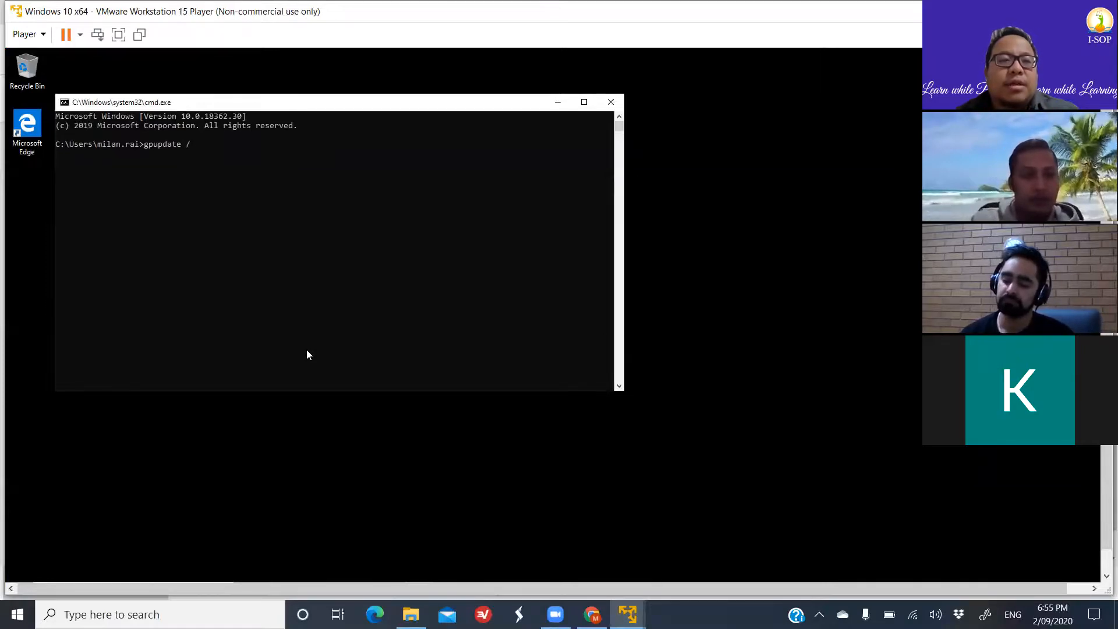
{"action": "type", "text": "r"}
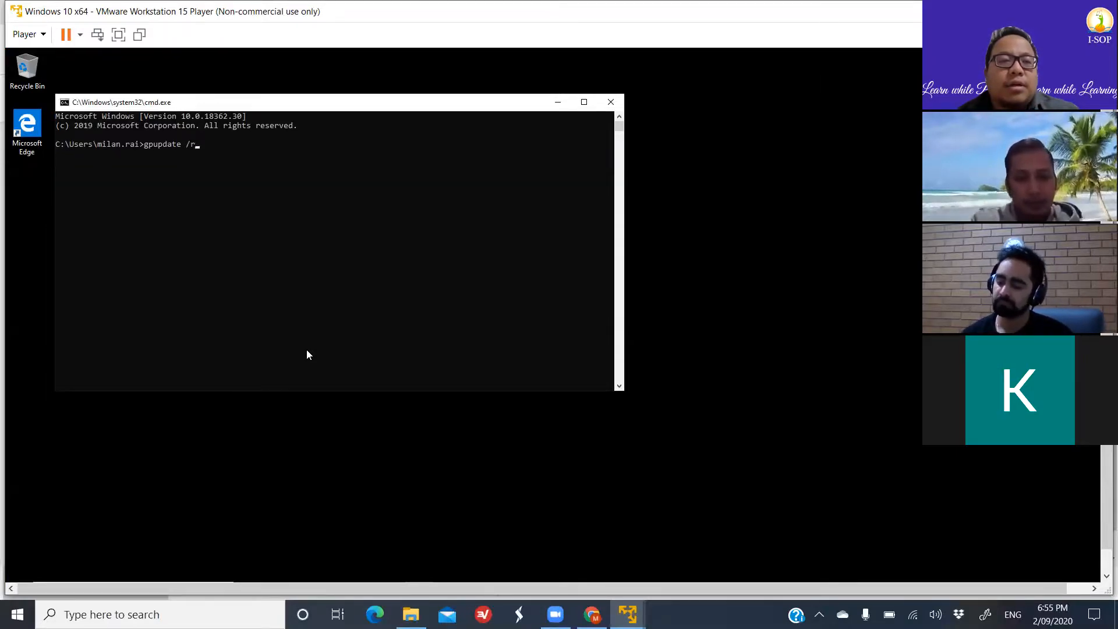
{"action": "type", "text": "esult"}
{"action": "key", "text": "Return"}
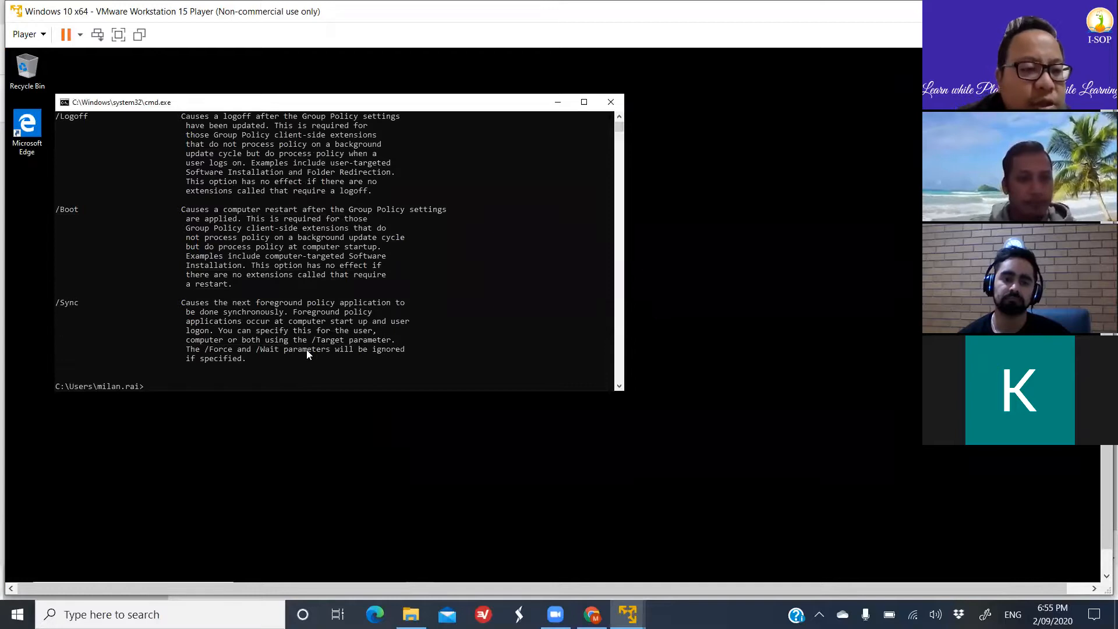
{"action": "key", "text": "Up"}
{"action": "scroll", "coordinate": [394, 300], "scroll_direction": "up", "scroll_amount": 9}
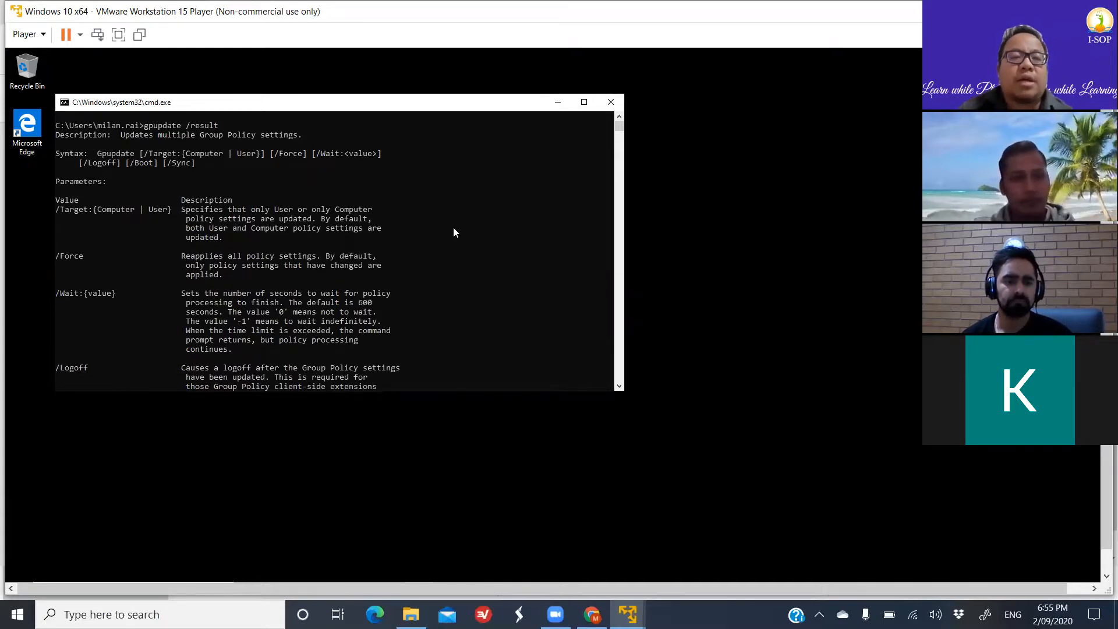
{"action": "scroll", "coordinate": [453, 228], "scroll_direction": "down", "scroll_amount": 15}
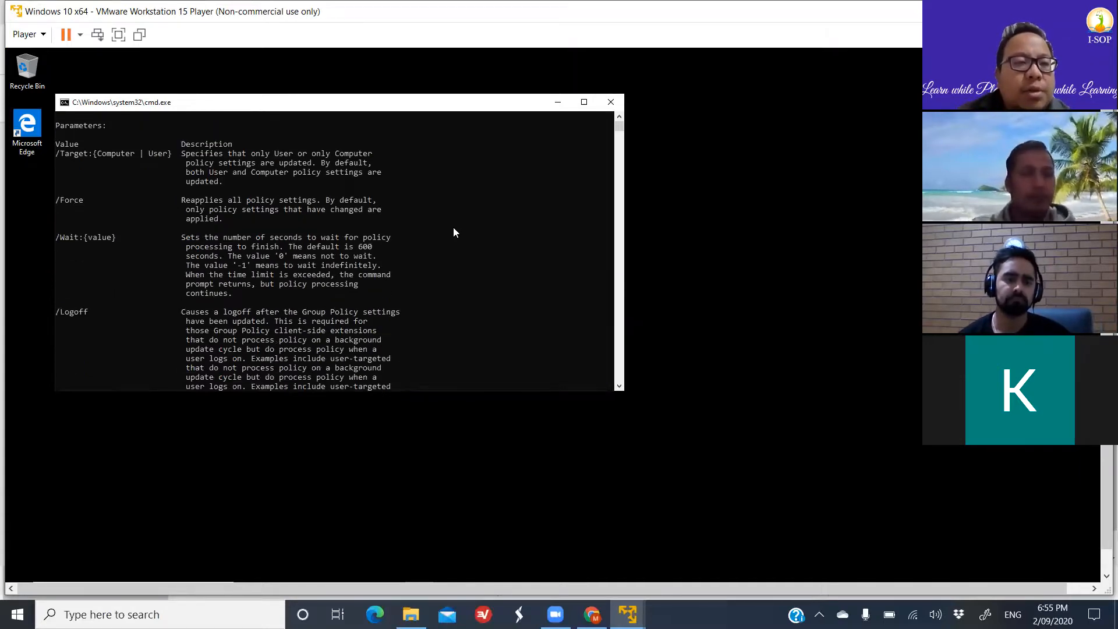
{"action": "scroll", "coordinate": [454, 231], "scroll_direction": "up", "scroll_amount": 5}
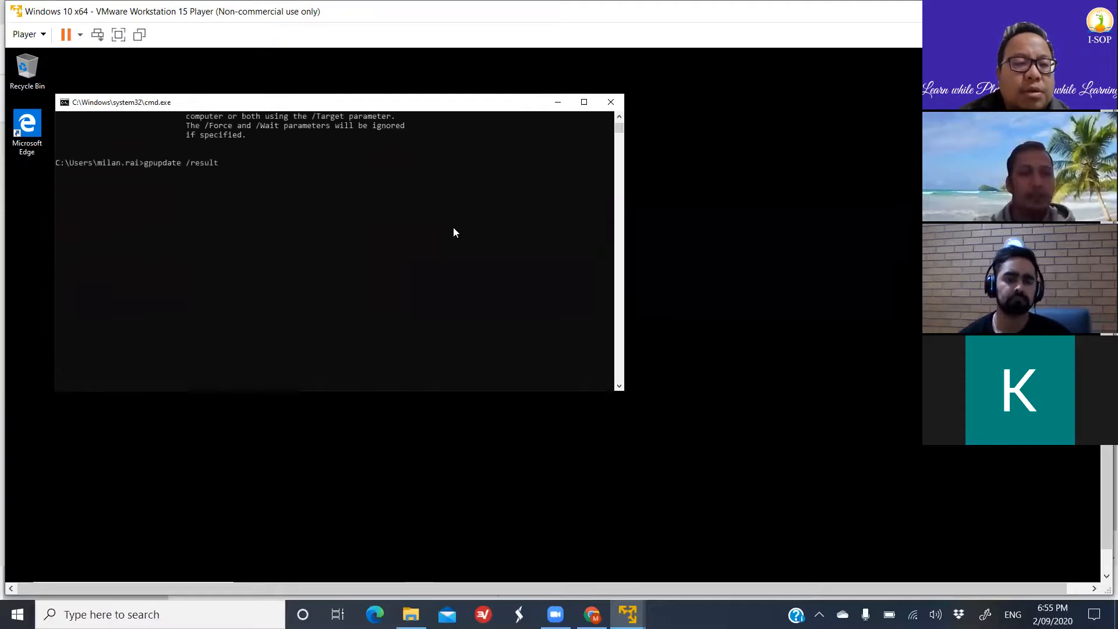
- Replace the recalled command with gpresult, run it without parameters, and review its options and examples
{"action": "key", "text": "BackSpace"}
{"action": "key", "text": "BackSpace"}
{"action": "key", "text": "BackSpace"}
{"action": "key", "text": "BackSpace"}
{"action": "key", "text": "BackSpace"}
{"action": "key", "text": "BackSpace"}
{"action": "key", "text": "BackSpace"}
{"action": "key", "text": "BackSpace"}
{"action": "key", "text": "BackSpace"}
{"action": "key", "text": "BackSpace"}
{"action": "key", "text": "BackSpace"}
{"action": "key", "text": "BackSpace"}
{"action": "key", "text": "BackSpace"}
{"action": "key", "text": "BackSpace"}
{"action": "key", "text": "BackSpace"}
{"action": "key", "text": "BackSpace"}
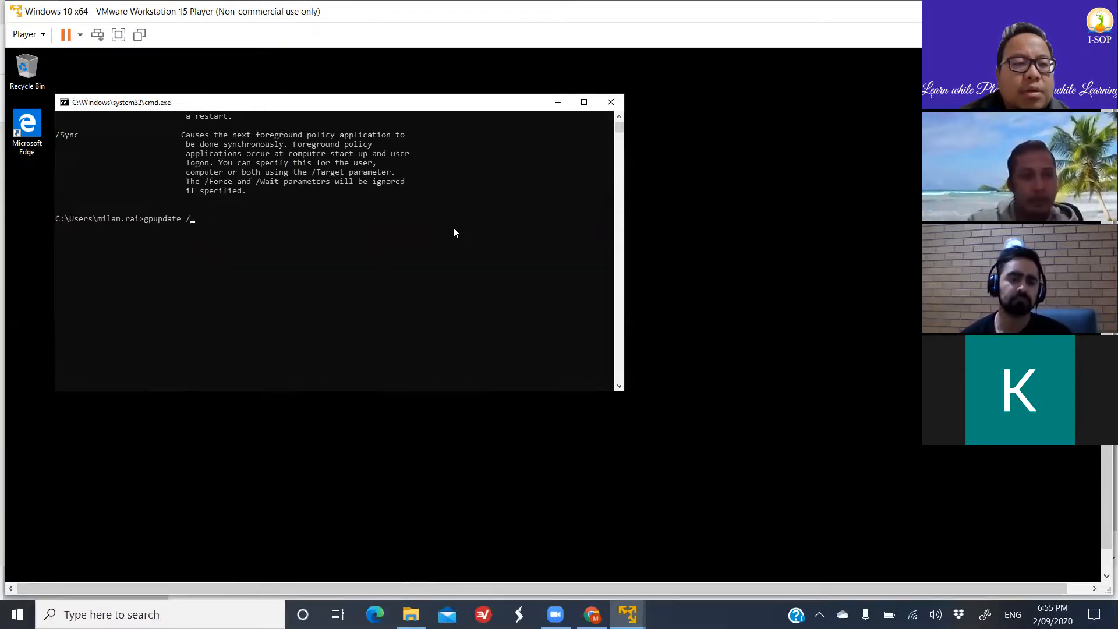
{"action": "type", "text": "g"}
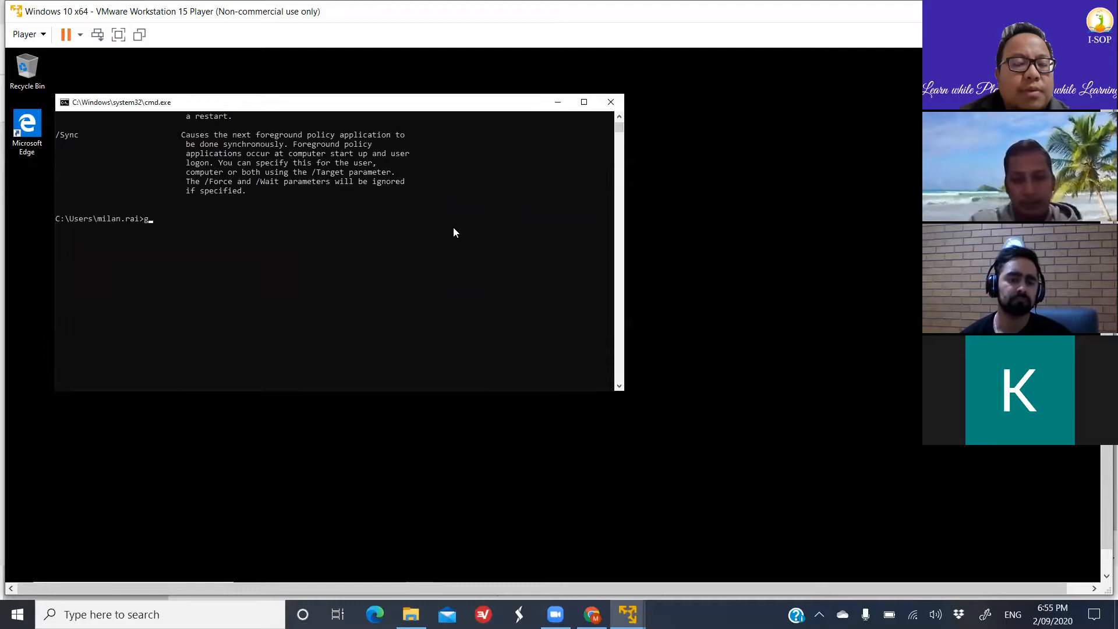
{"action": "type", "text": "presult"}
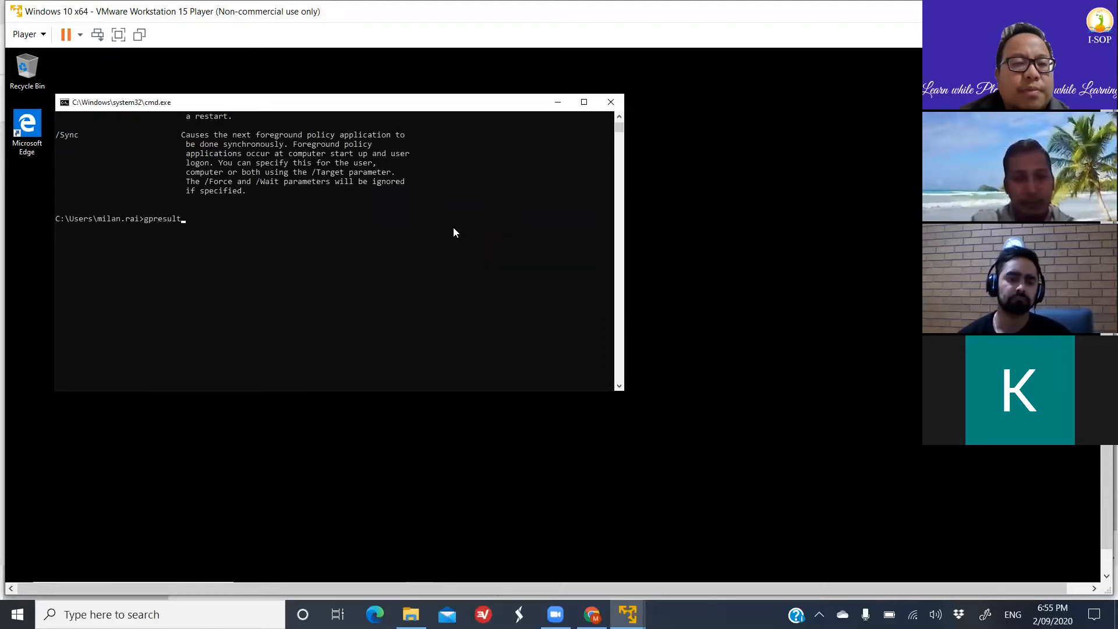
{"action": "key", "text": "Return"}
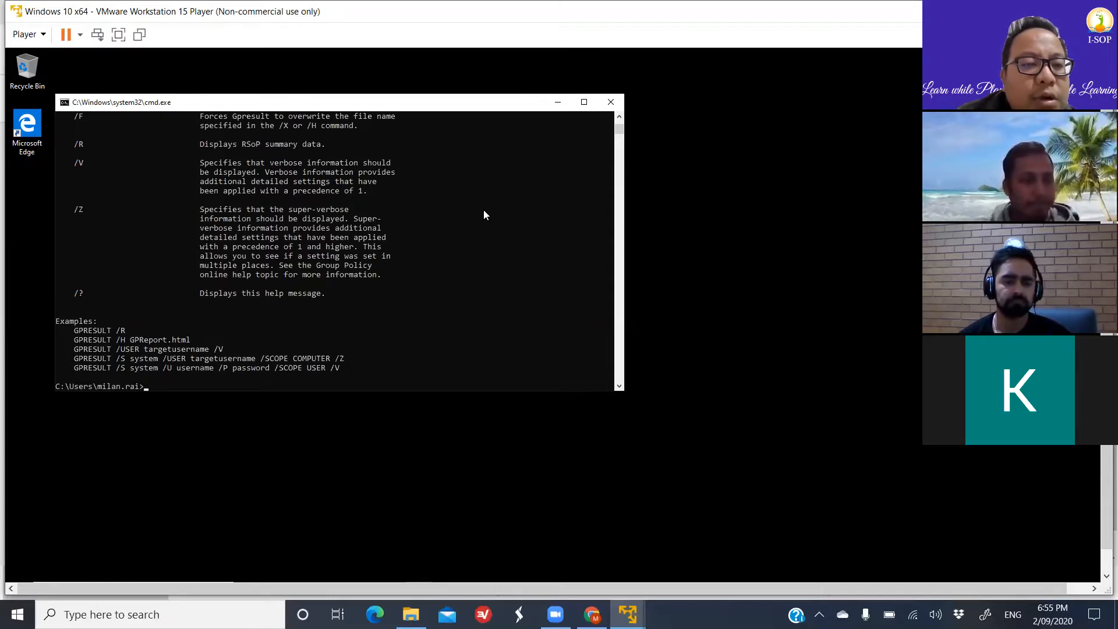
{"action": "scroll", "coordinate": [483, 214], "scroll_direction": "up", "scroll_amount": 5}
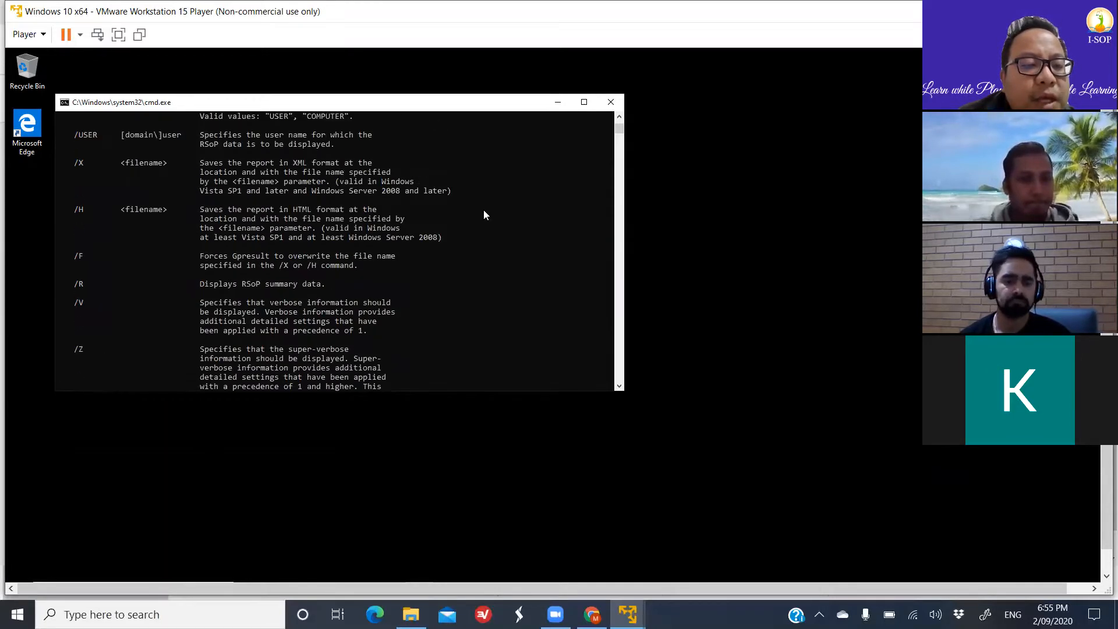
{"action": "scroll", "coordinate": [483, 215], "scroll_direction": "down", "scroll_amount": 3}
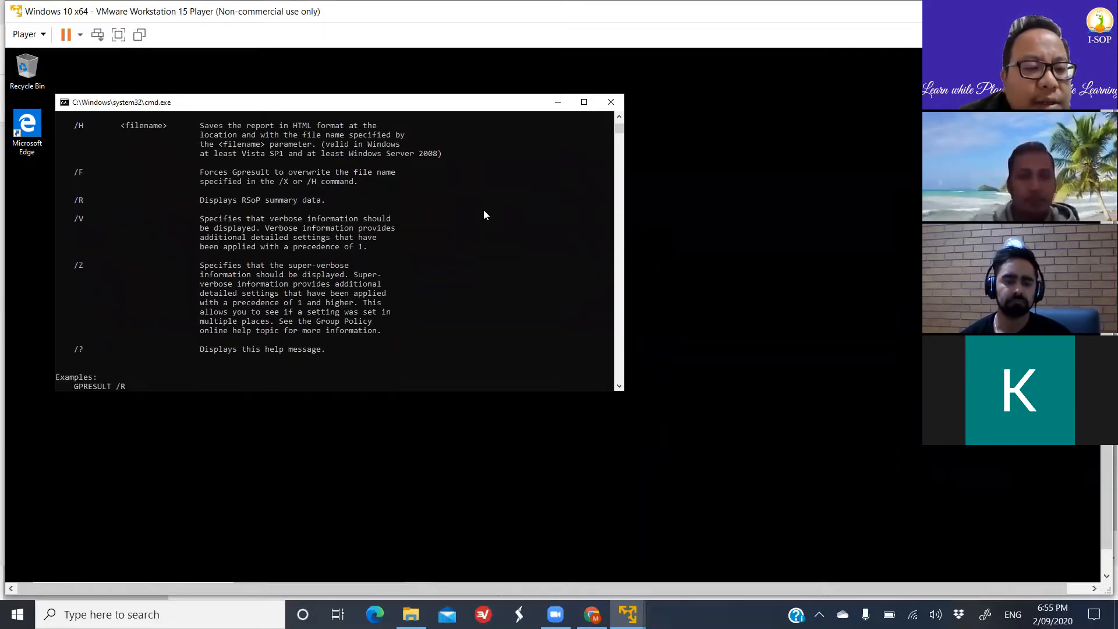
{"action": "scroll", "coordinate": [483, 215], "scroll_direction": "down", "scroll_amount": 9}
- Request the RSoP summary data for the logged-on user with gpresult /r
{"action": "type", "text": "gpresult"}
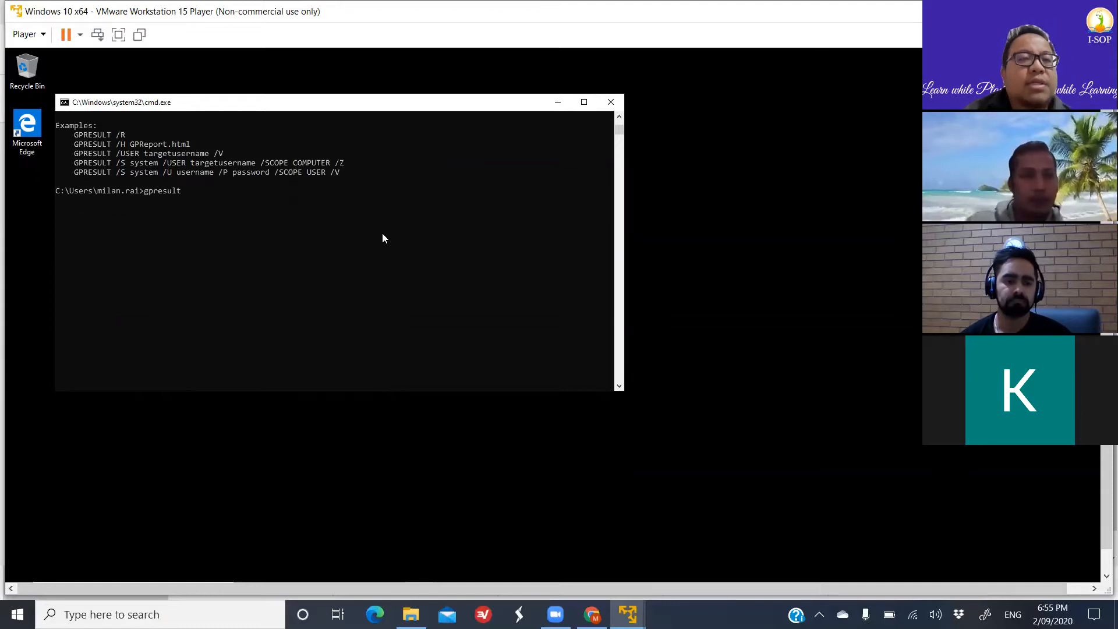
{"action": "type", "text": " /r"}
{"action": "key", "text": "Return"}
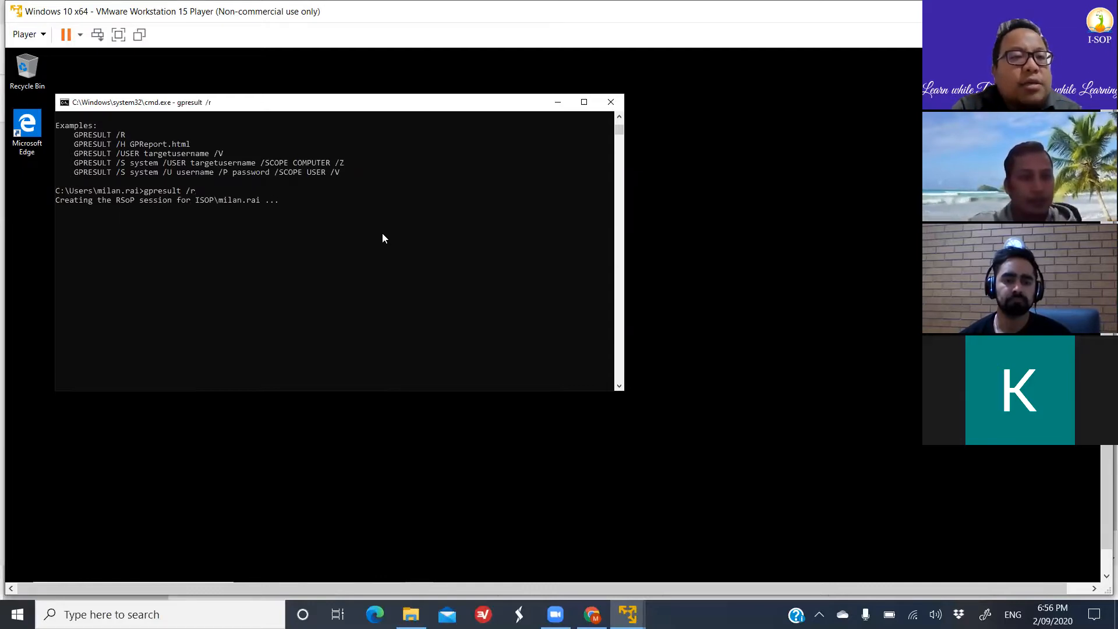